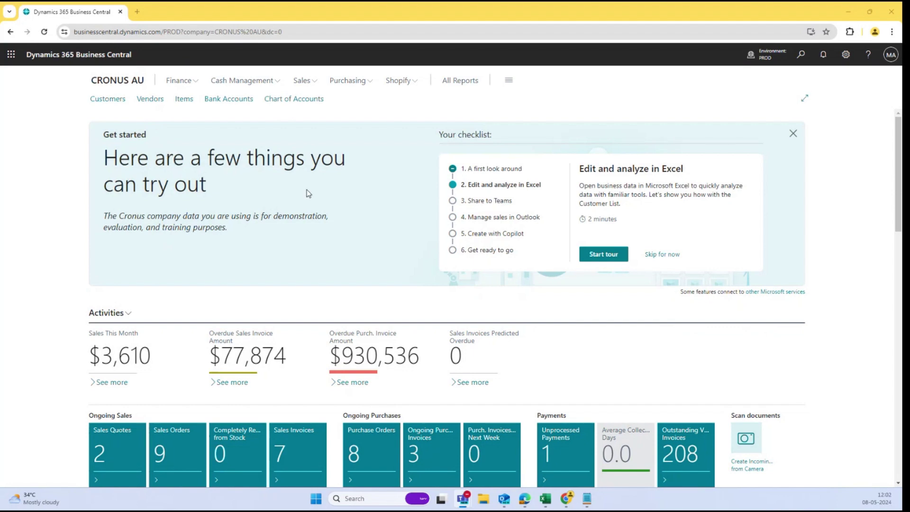
Search for "feature mana" and open the Feature Management page
left_click(180, 81)
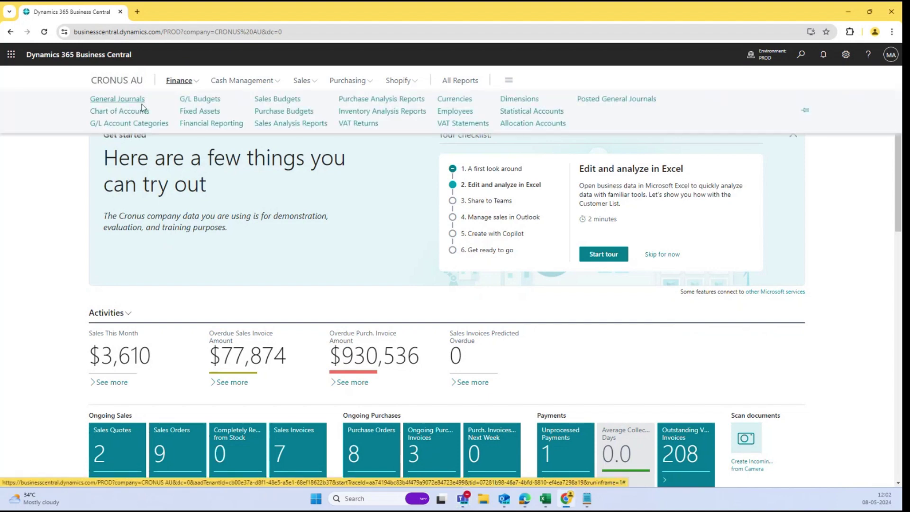
left_click(801, 54)
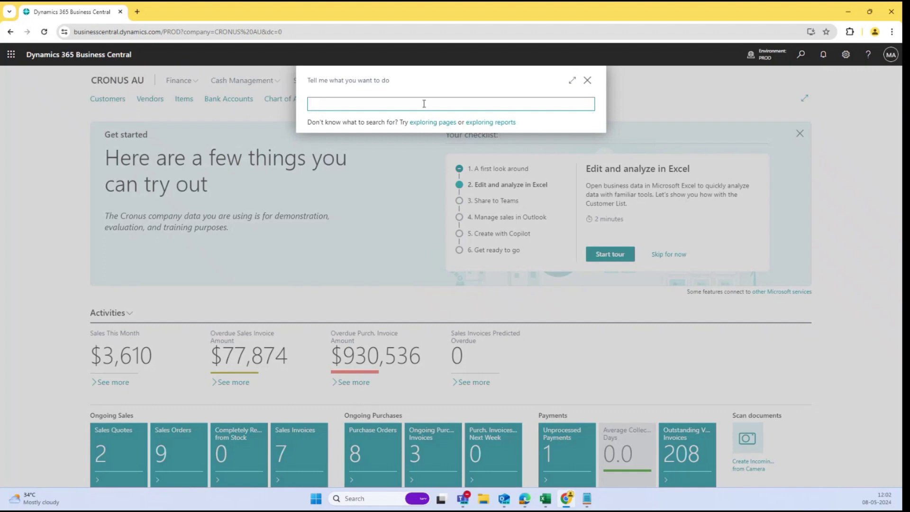
type("feature mana")
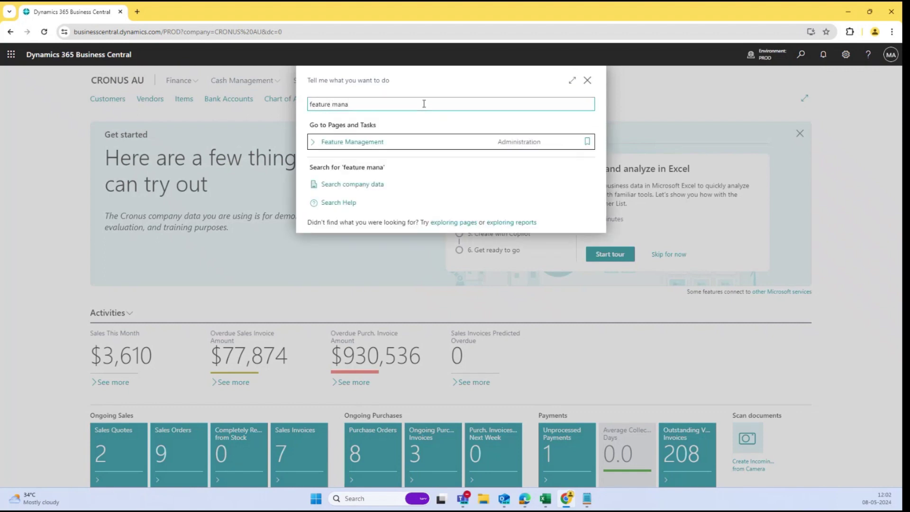
key("Return")
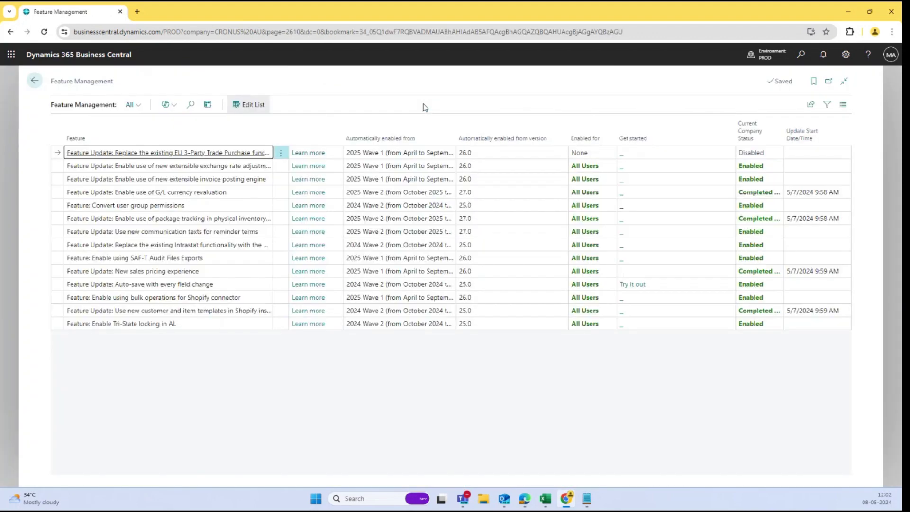
Examine the feature list, select the "Enable use of G/L currency revaluation" entry to check its status, and return to the home page
key("ctrl+plus")
key("ctrl+plus")
key("ctrl+plus")
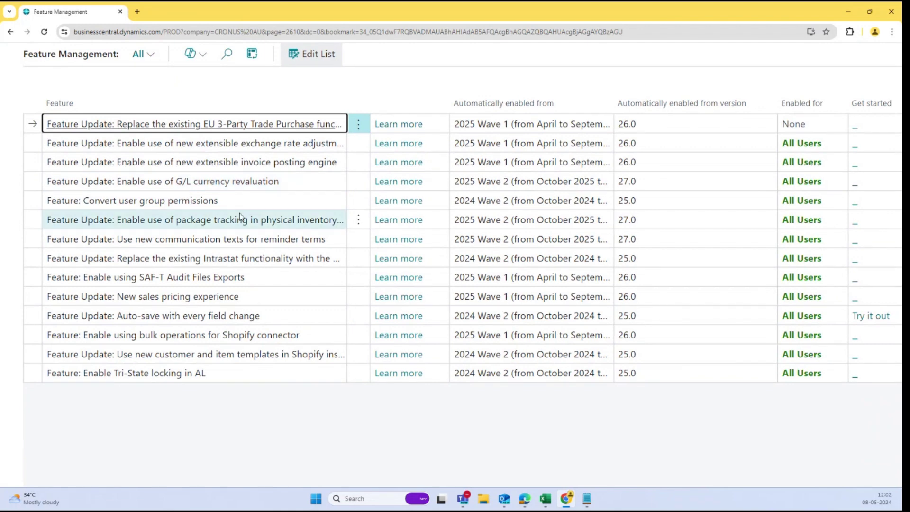
key("ctrl+minus")
key("ctrl+minus")
key("ctrl+minus")
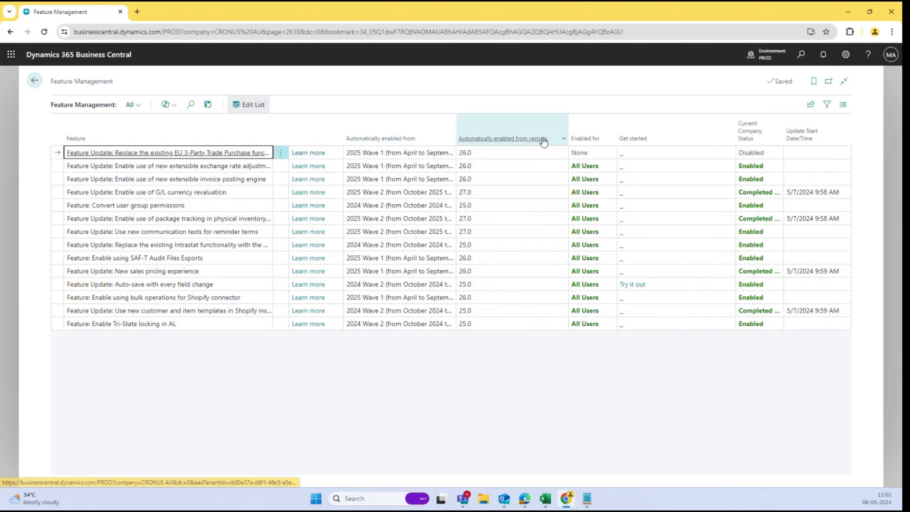
left_click(481, 192)
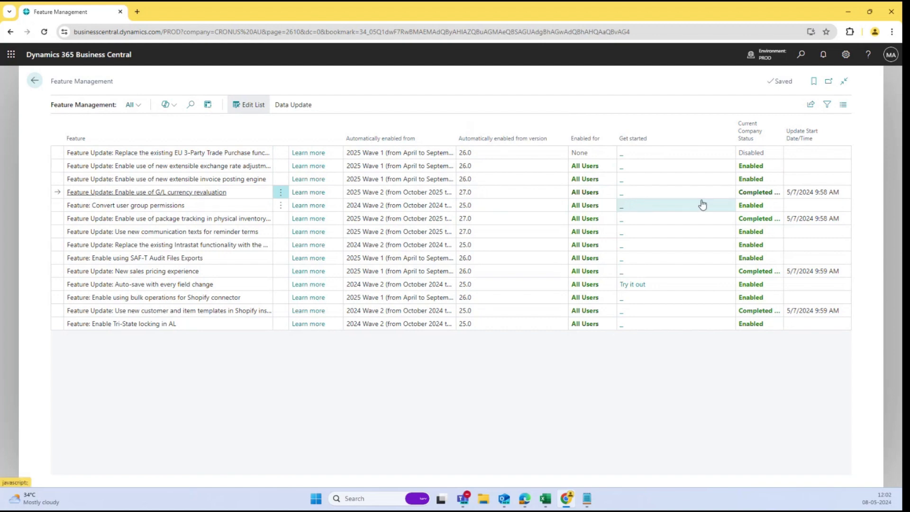
key("Escape")
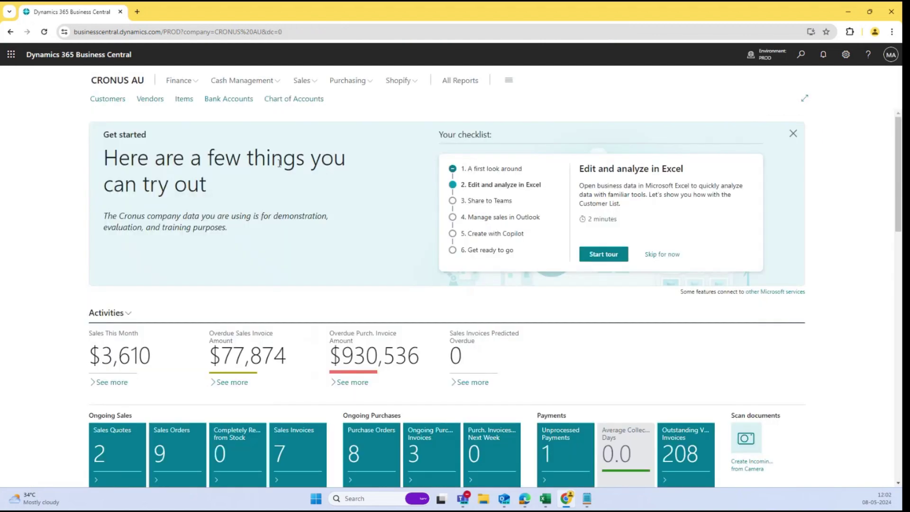
Open the Chart of Accounts from the Finance area and start a search within the account list
left_click(189, 80)
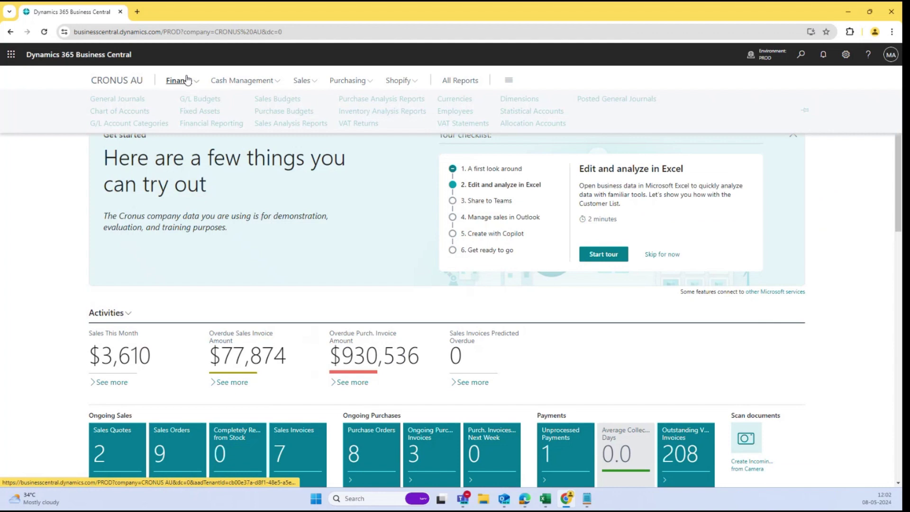
left_click(129, 111)
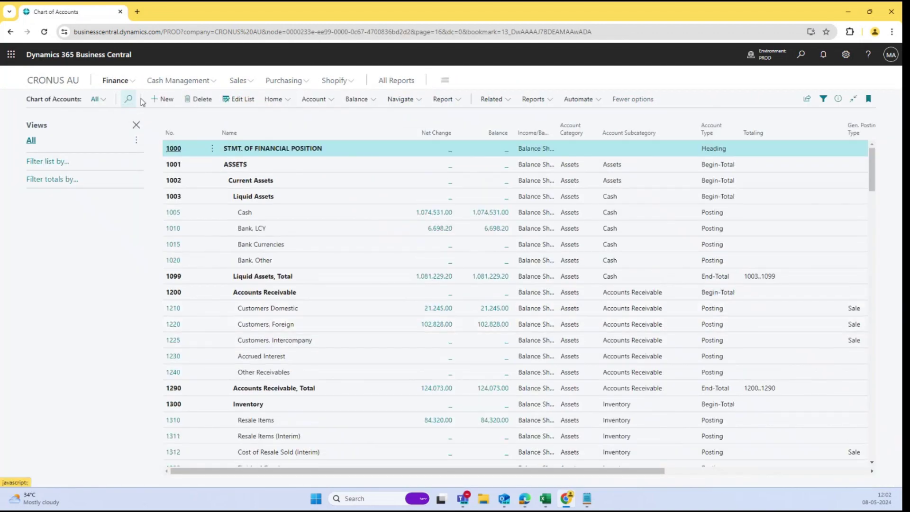
left_click(128, 98)
type("test")
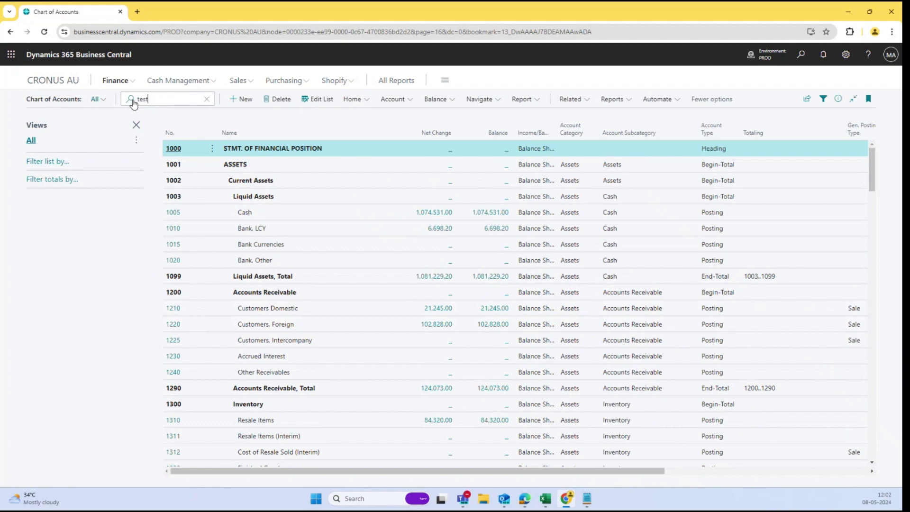
key("BackSpace")
key("BackSpace")
key("BackSpace")
key("BackSpace")
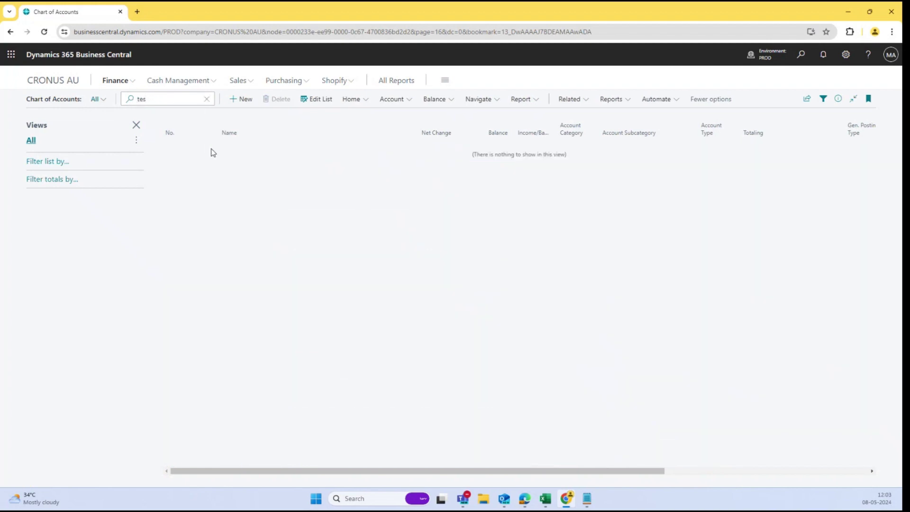
Search the Chart of Accounts for "loan" and open the Loan Account card with its Revaluation section expanded
type("loan")
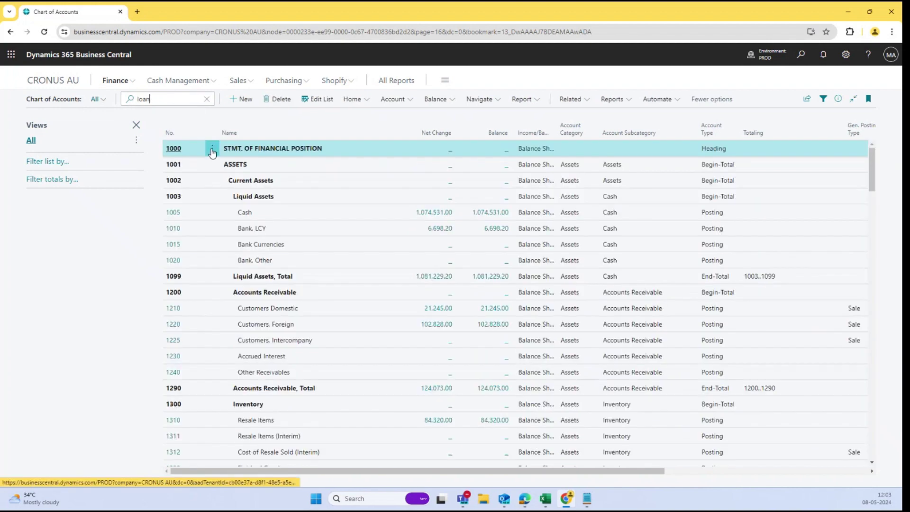
left_click(171, 186)
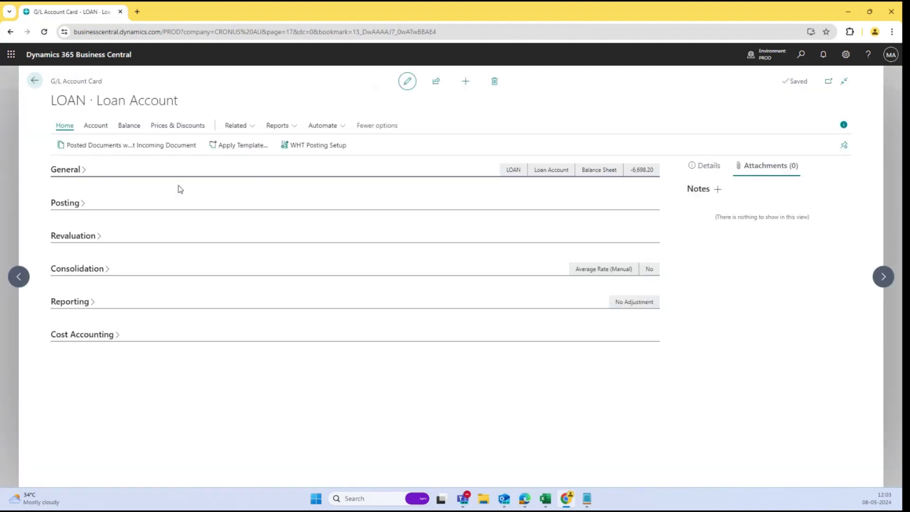
left_click(90, 239)
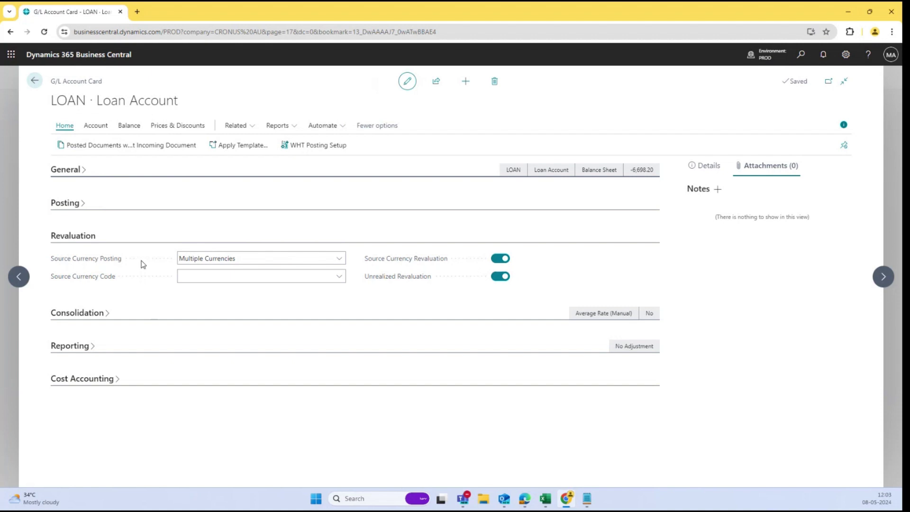
Examine the Source Currency Posting choices, the Source Currency Code list and the Source Currency Revaluation description on the Loan Account card
left_click(189, 264)
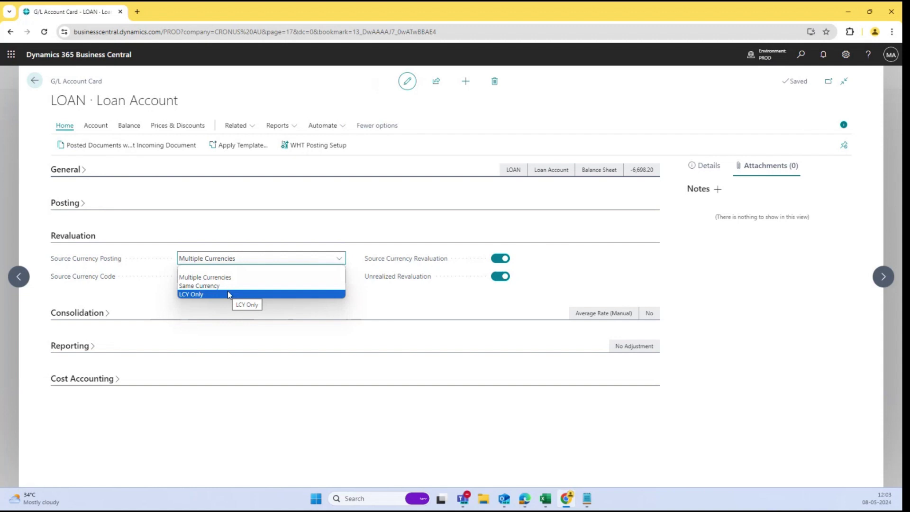
left_click(216, 219)
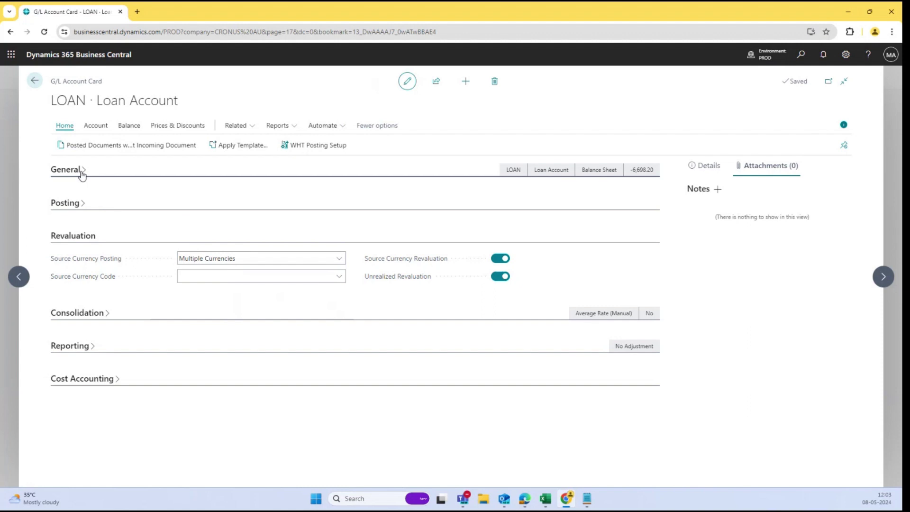
left_click(221, 260)
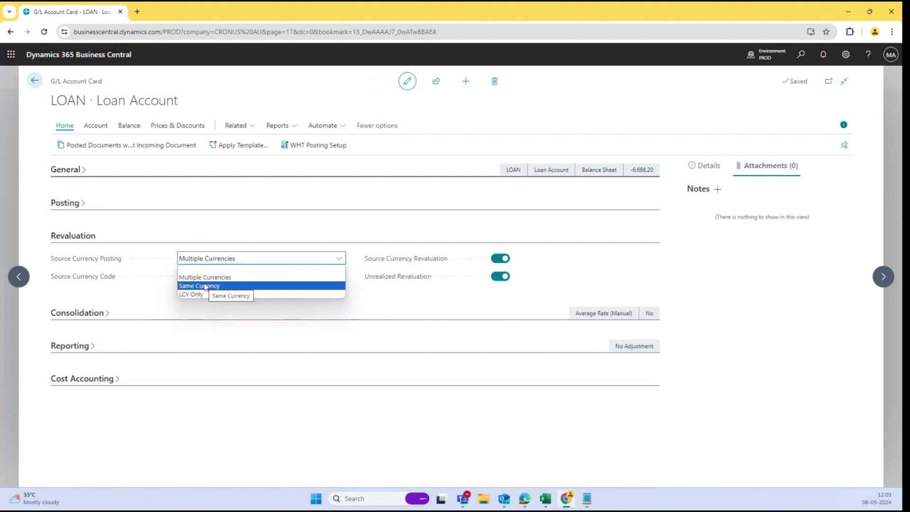
left_click(154, 303)
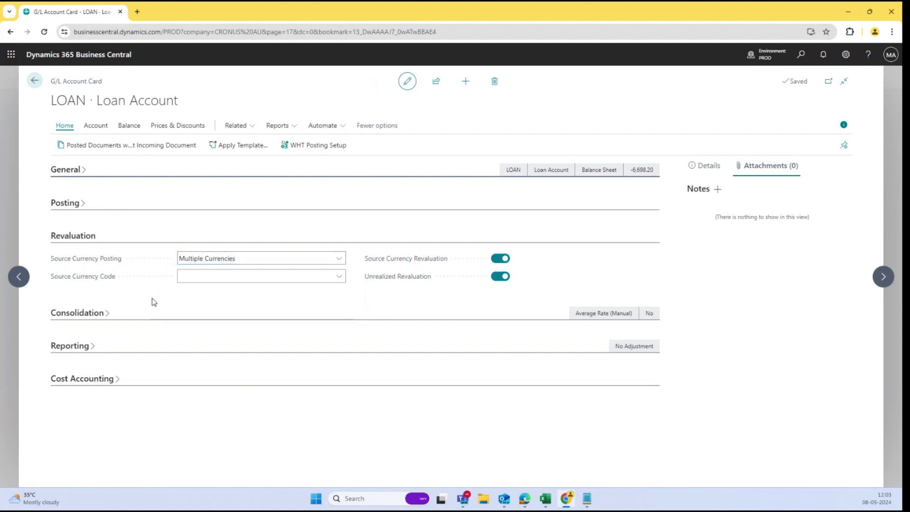
left_click(276, 276)
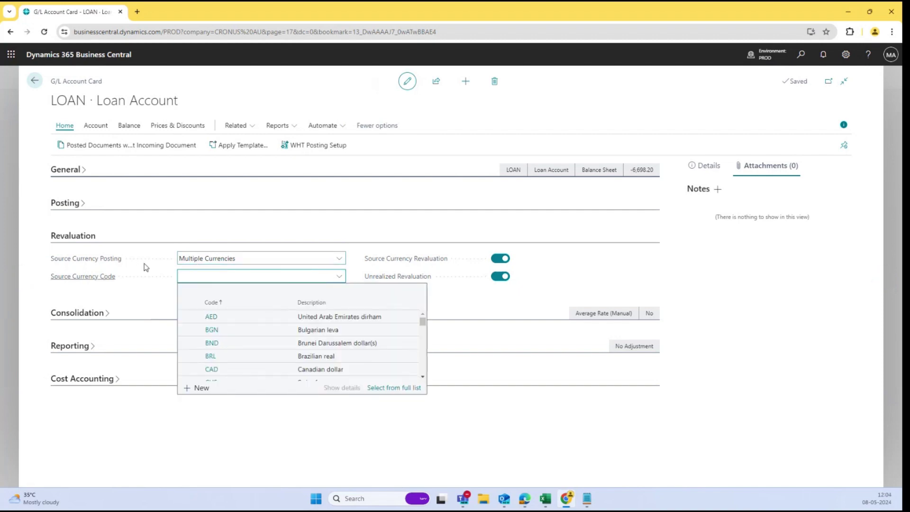
left_click(227, 259)
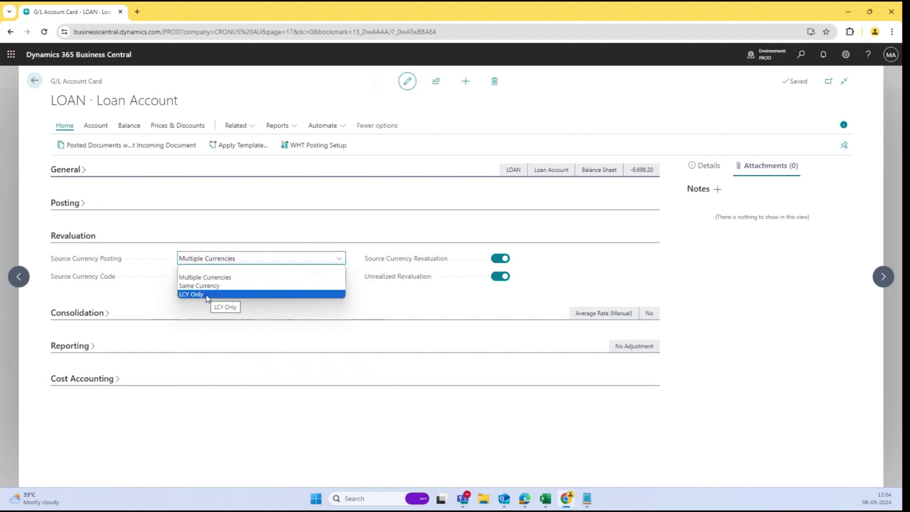
left_click(140, 305)
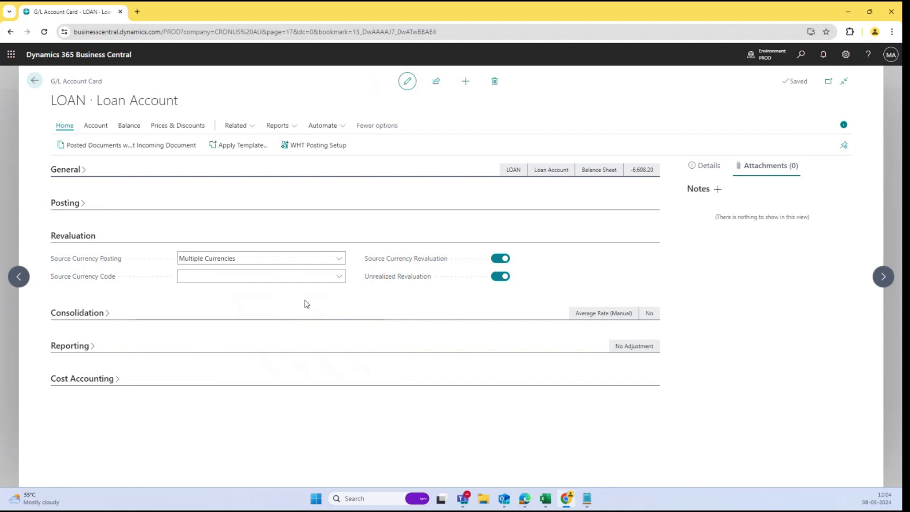
mouse_move(420, 265)
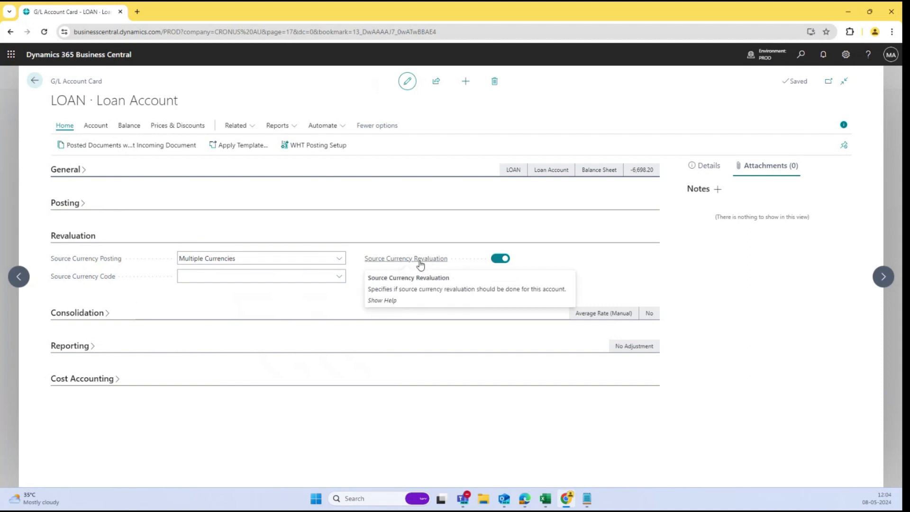
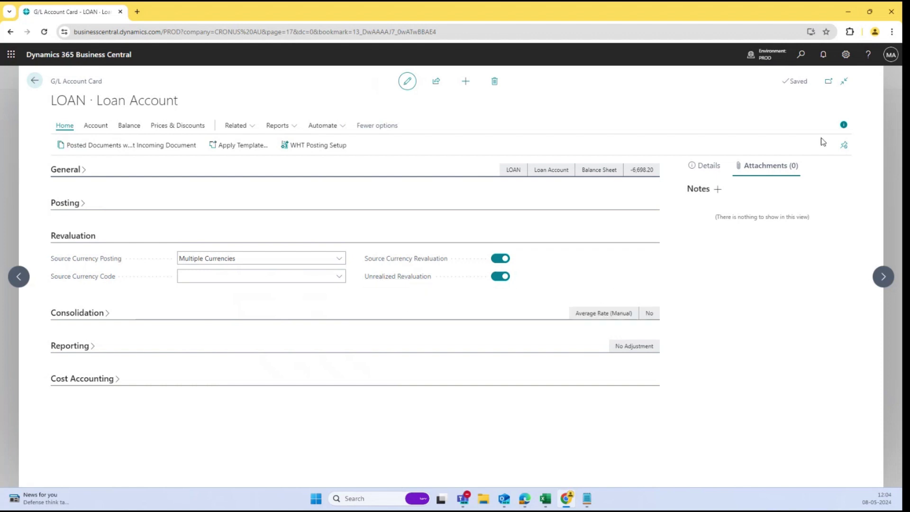
Find and open the Currencies page, review the realized and unrealized gains and losses accounts, and return to the Loan Account card
left_click(799, 55)
type("c")
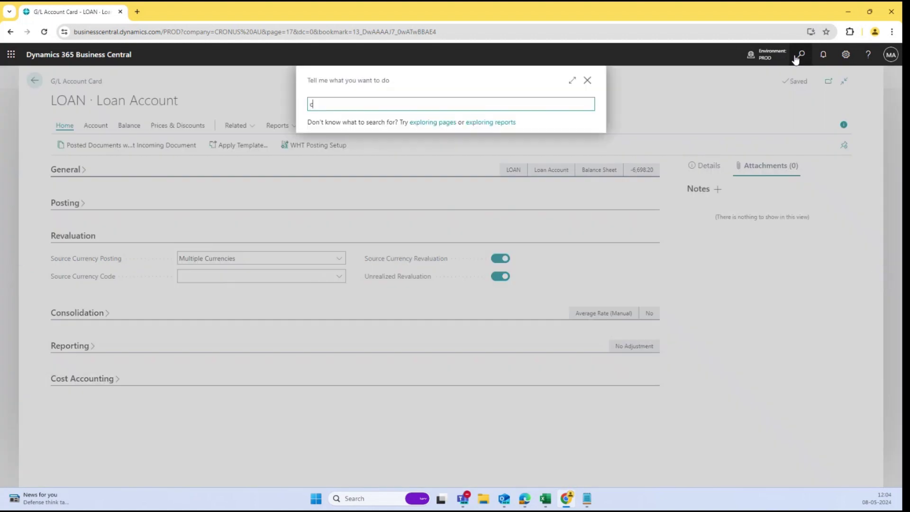
type("urrenci")
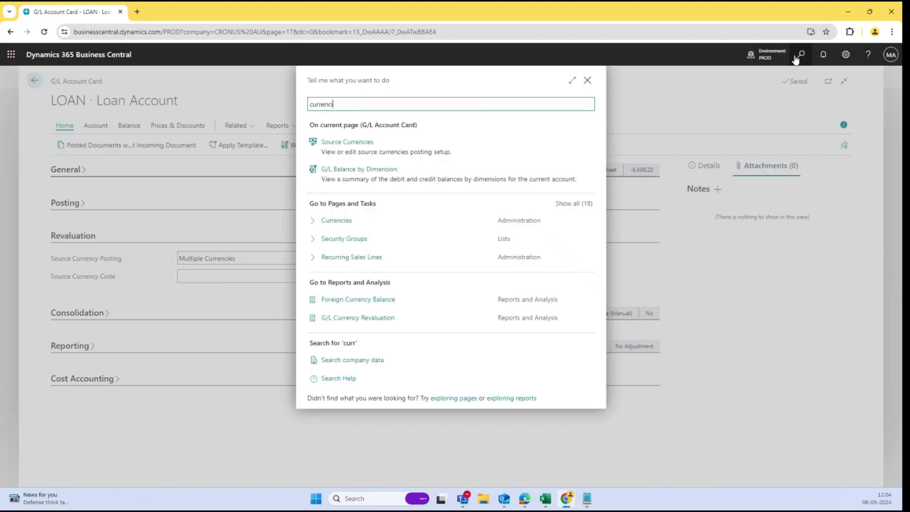
key("Down")
key("Down")
key("Return")
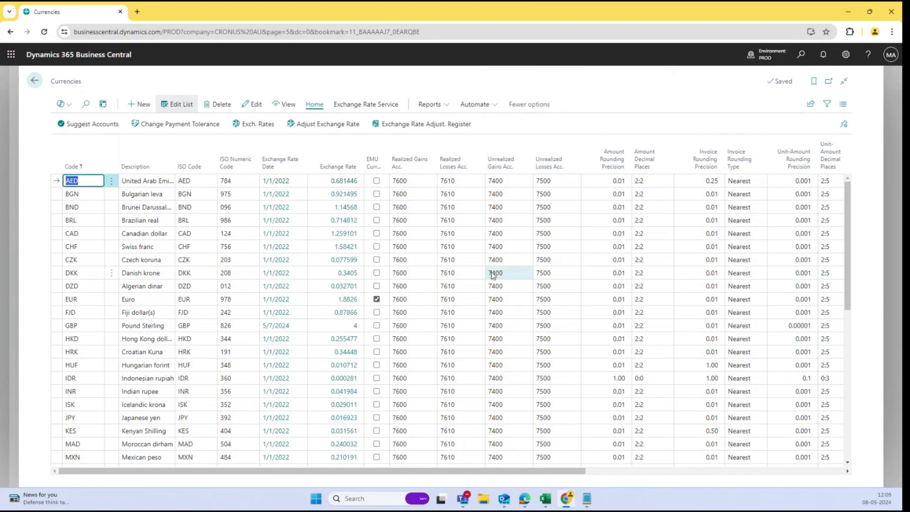
scroll(477, 306, "down", 3)
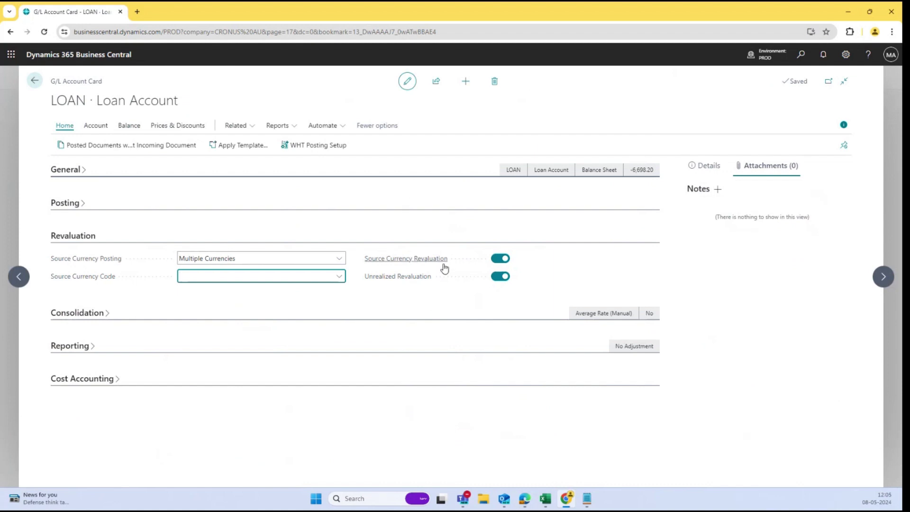
Open the Source Currencies list related to the Loan Account
mouse_move(417, 283)
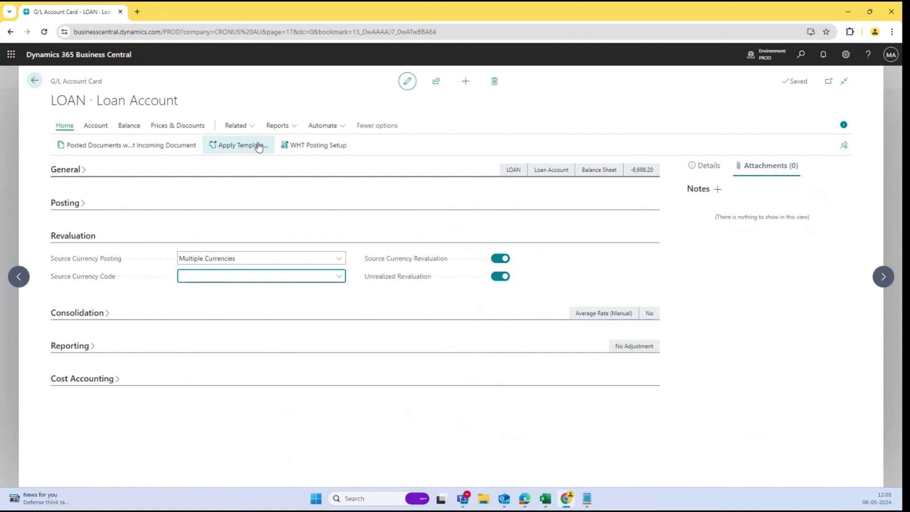
left_click(245, 128)
mouse_move(256, 144)
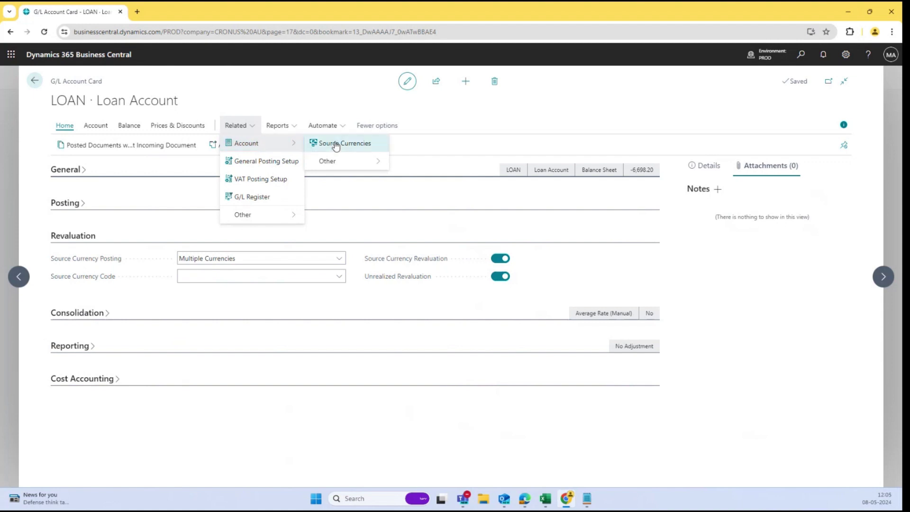
left_click(367, 144)
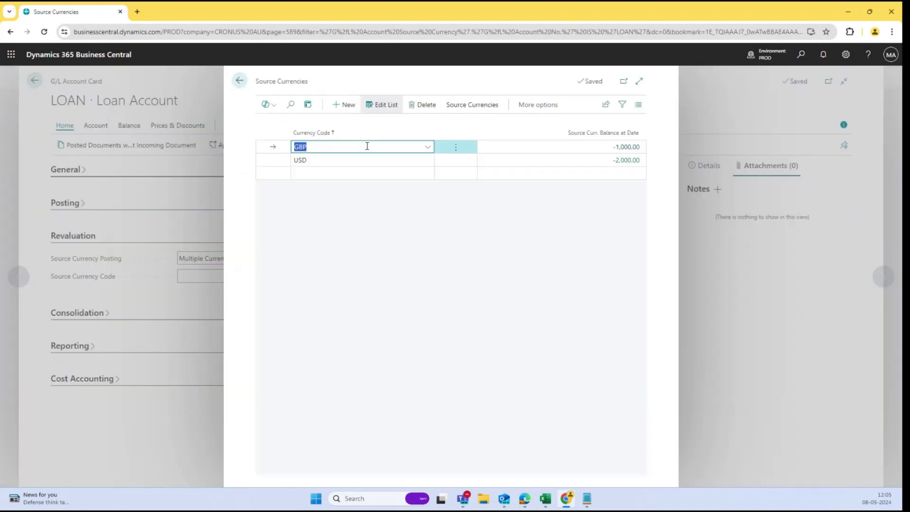
Check the currency codes available for a new source currency line, then close the list without adding one
left_click(375, 176)
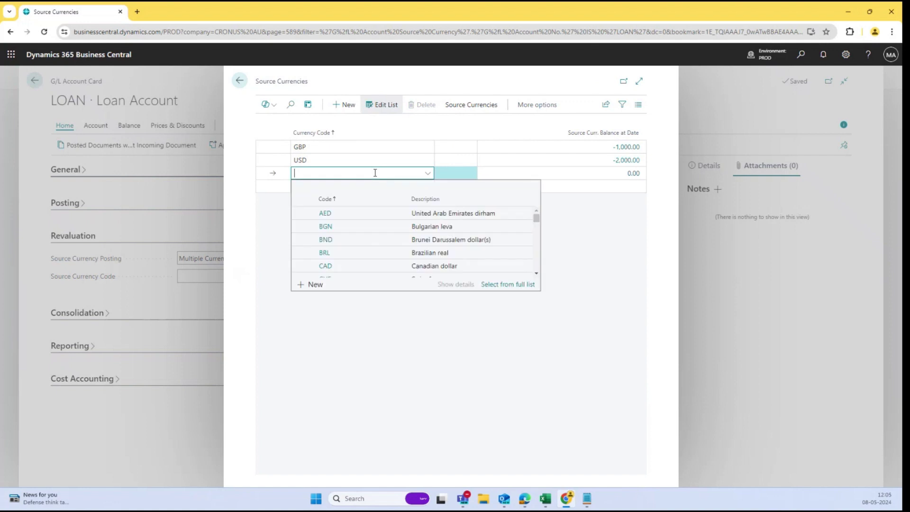
left_click(266, 237)
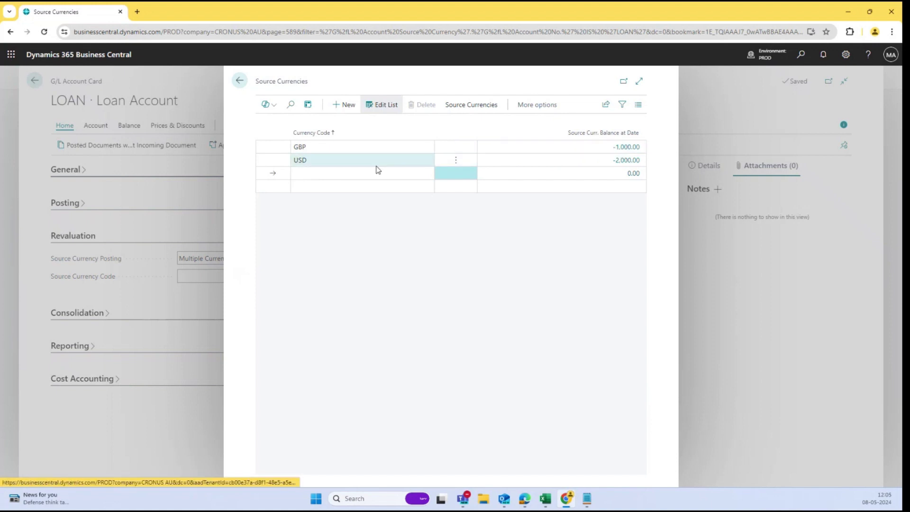
left_click(358, 163)
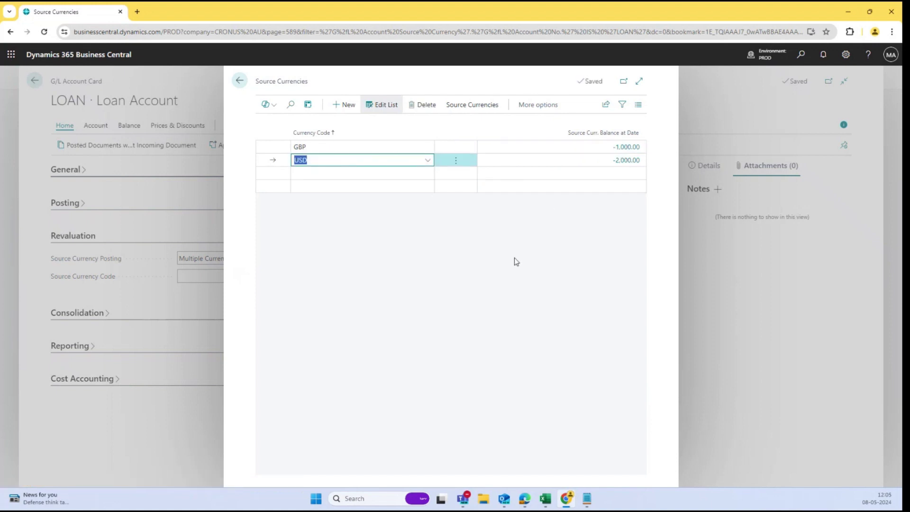
key("Escape")
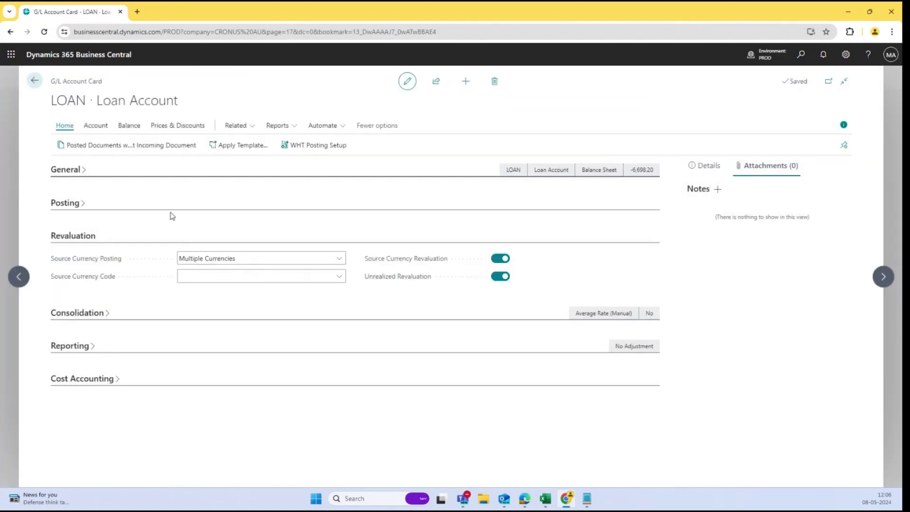
Open the ledger entries behind the Loan Account's balance, review their source currency codes and amounts, and return to the account card
left_click(66, 171)
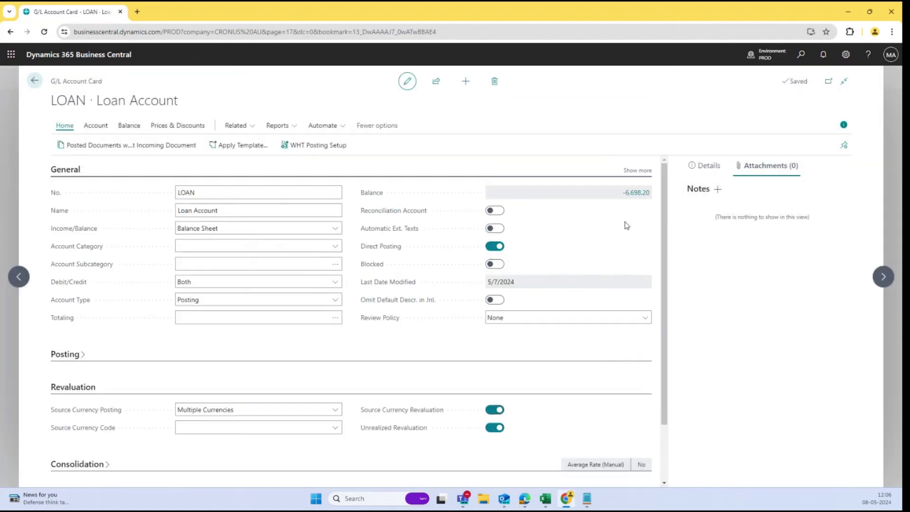
left_click(635, 193)
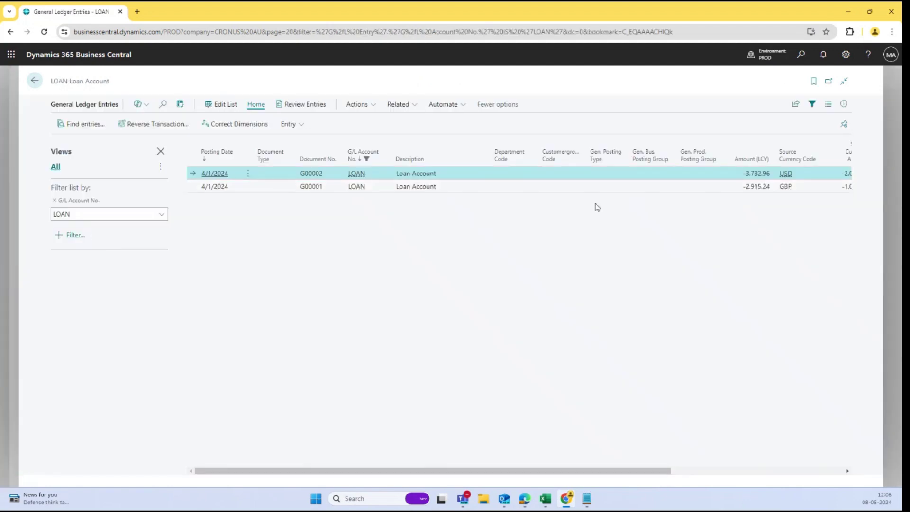
scroll(589, 209, "right", 2)
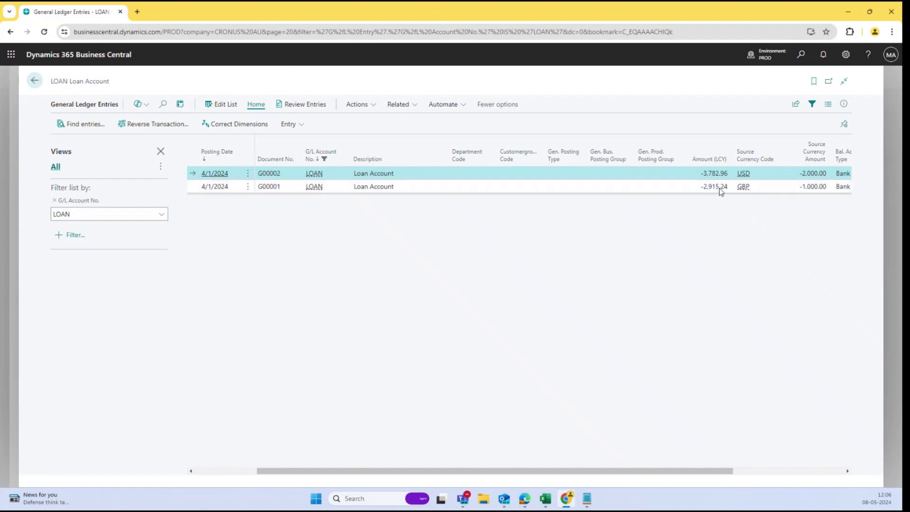
scroll(741, 208, "right", 3)
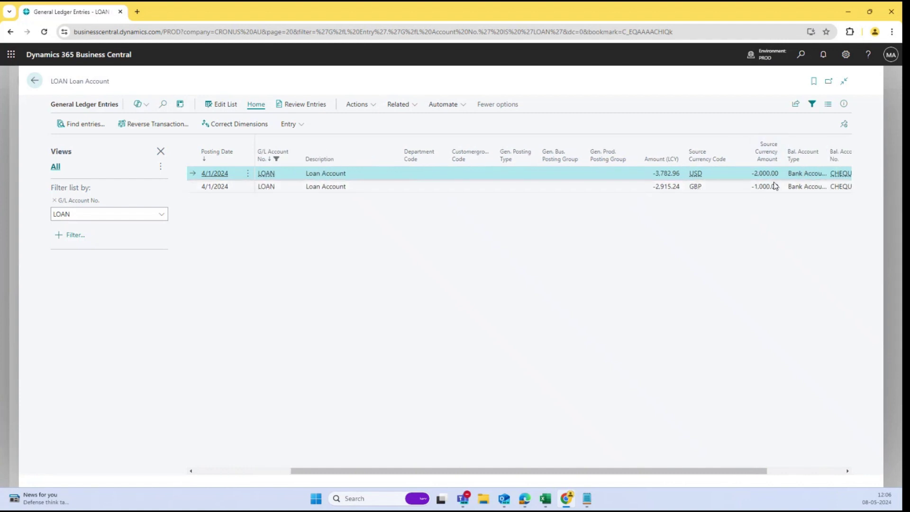
scroll(769, 207, "right", 3)
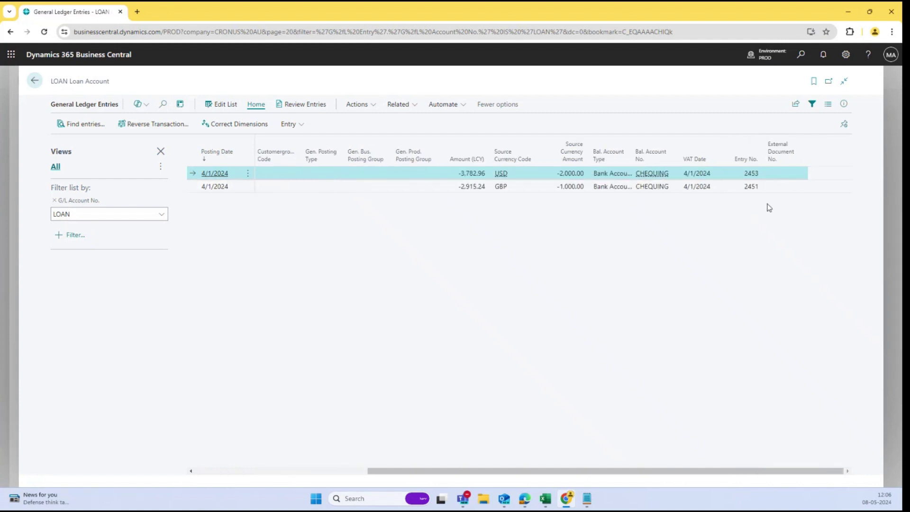
scroll(727, 210, "left", 5)
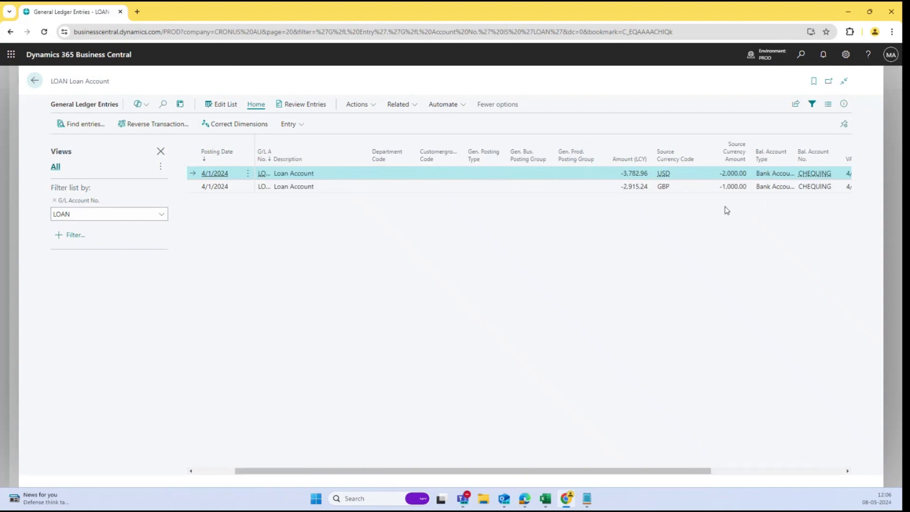
key("shift+F7")
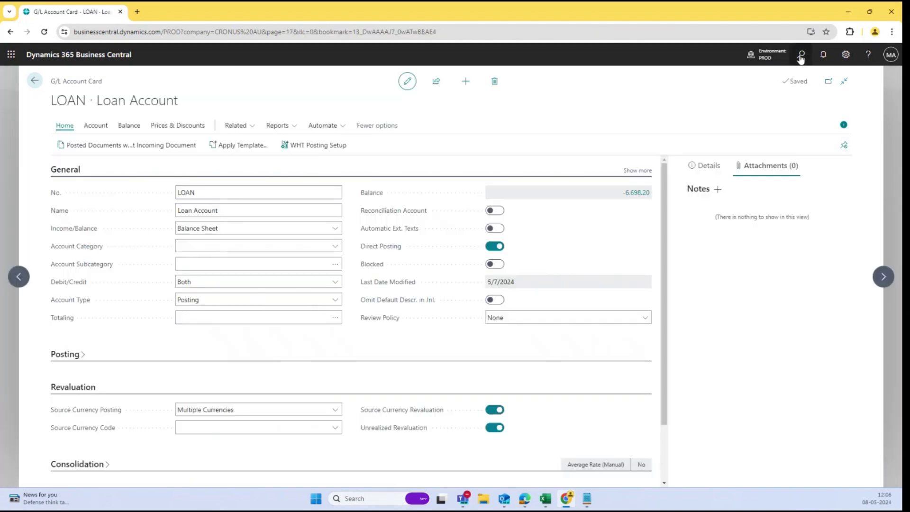
Find and open the Currencies page, and open the exchange rates for GBP
left_click(801, 55)
type("currenci")
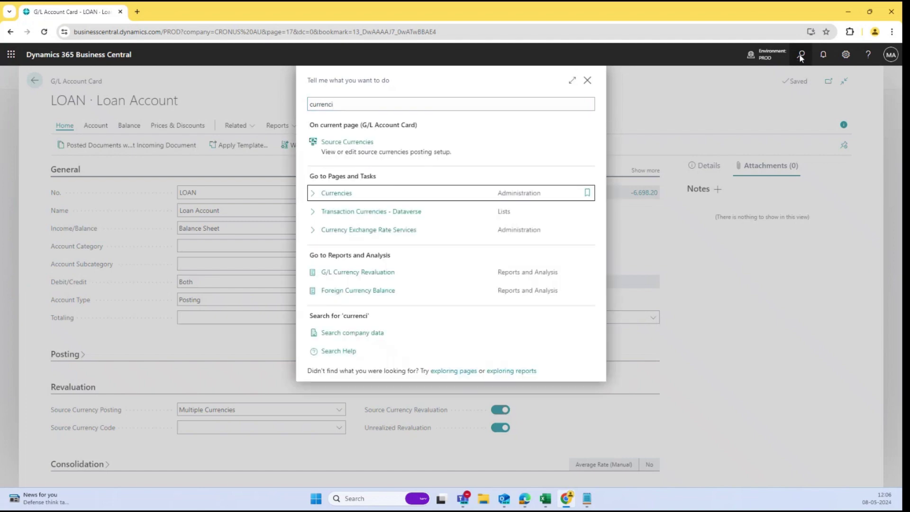
key("Return")
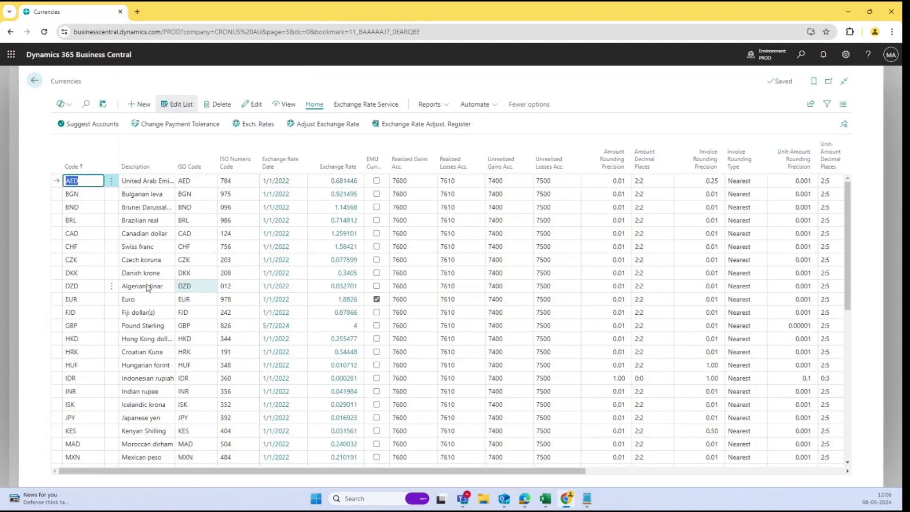
left_click(79, 325)
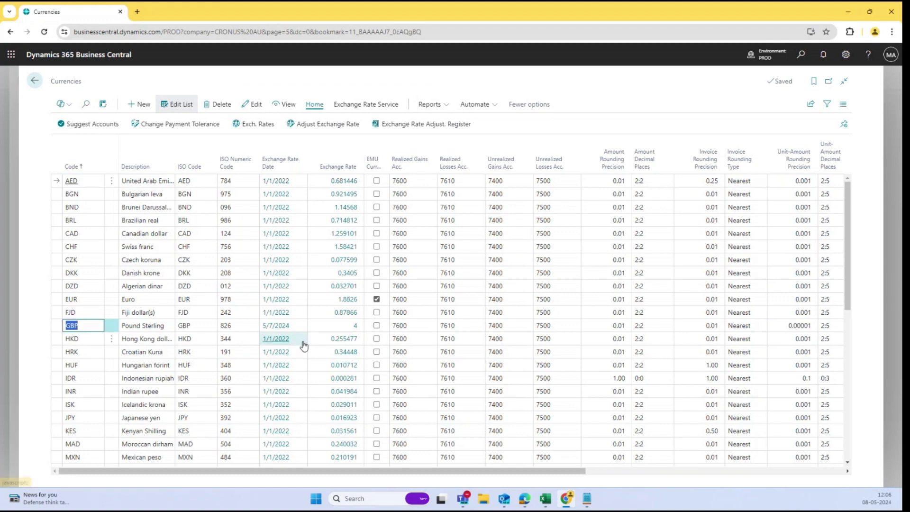
left_click(281, 327)
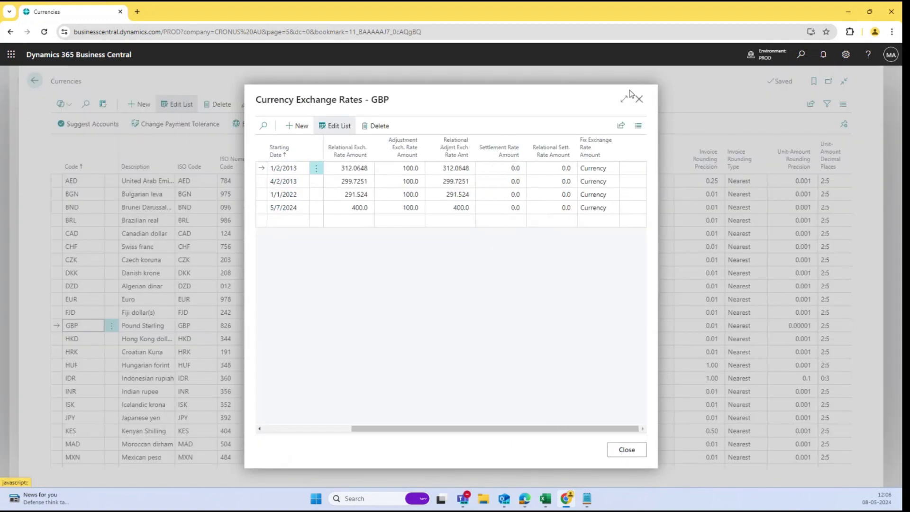
Enlarge the GBP exchange rates list, compare the 1/1/2022 and 5/7/2024 rates, and close the list
left_click(620, 99)
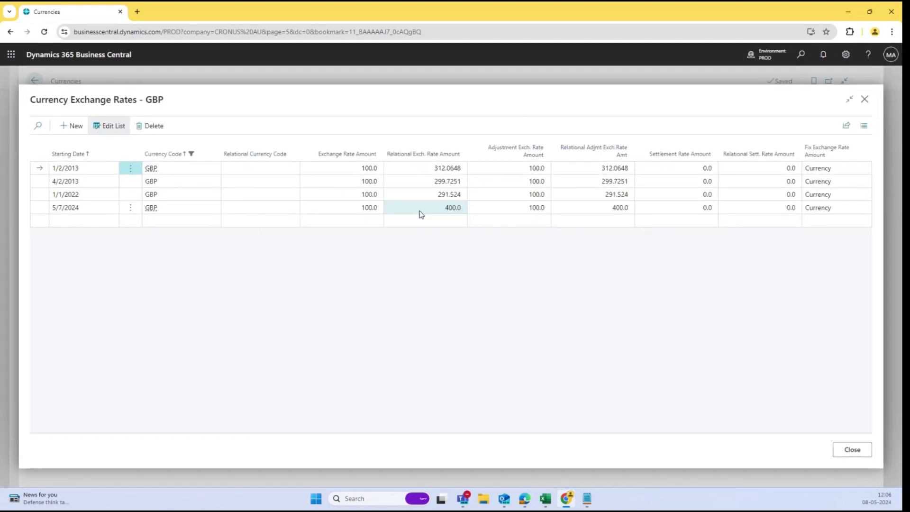
left_click(80, 198)
key("Tab")
key("Tab")
key("shift+Tab")
key("shift+Tab")
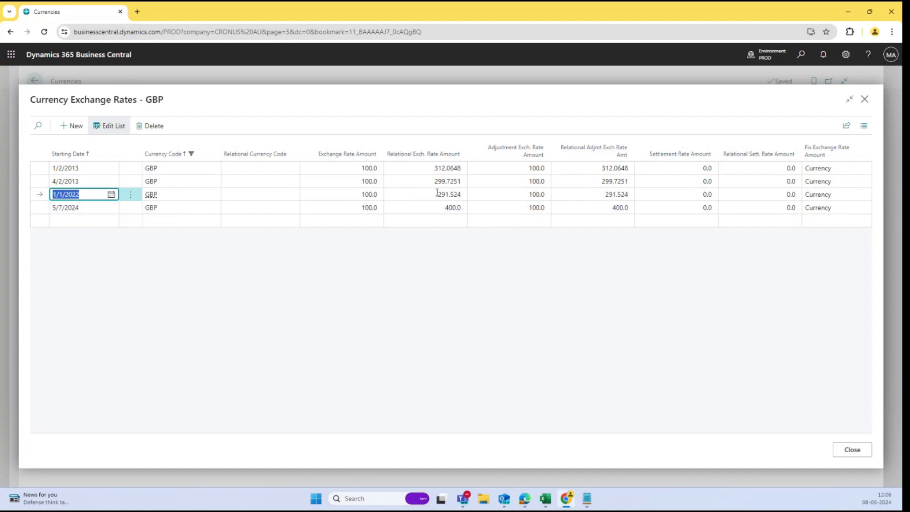
left_click(590, 211)
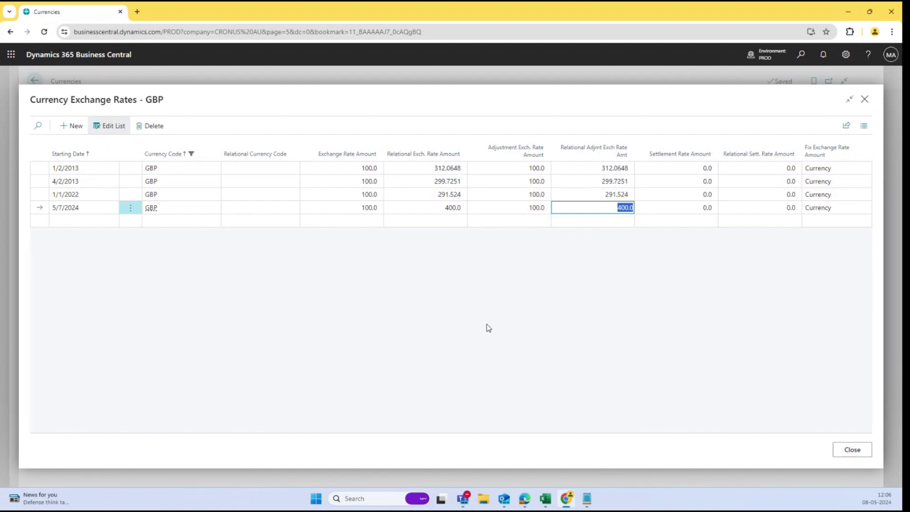
key("Escape")
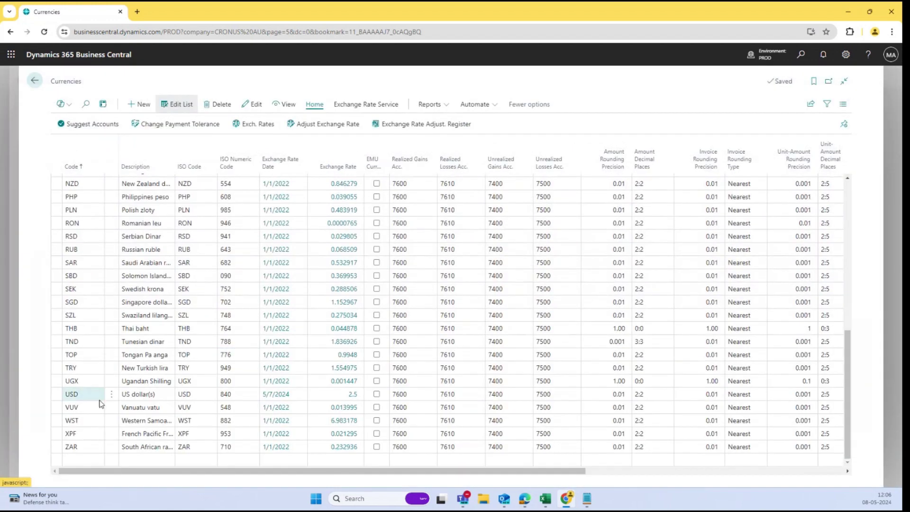
Check the USD exchange rates, including the 5/7/2024 adjustment rate, and return to the Chart of Accounts
left_click(353, 395)
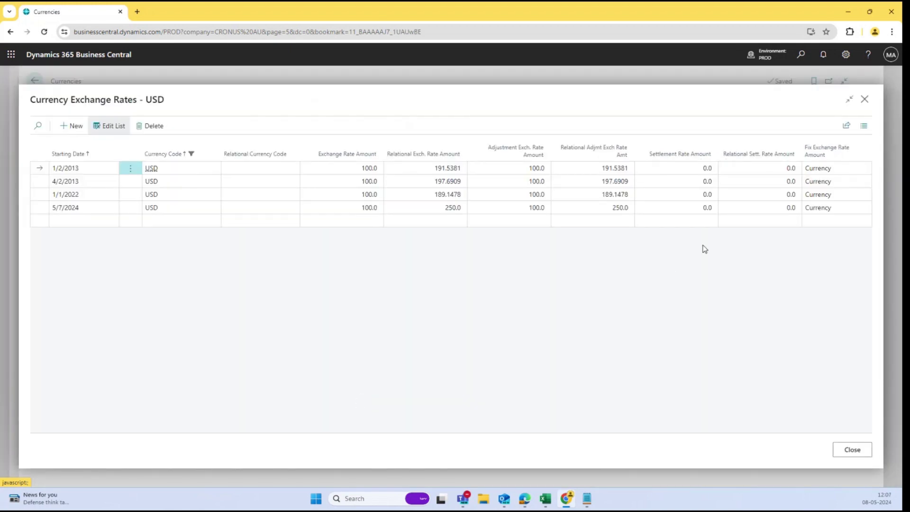
left_click(621, 209)
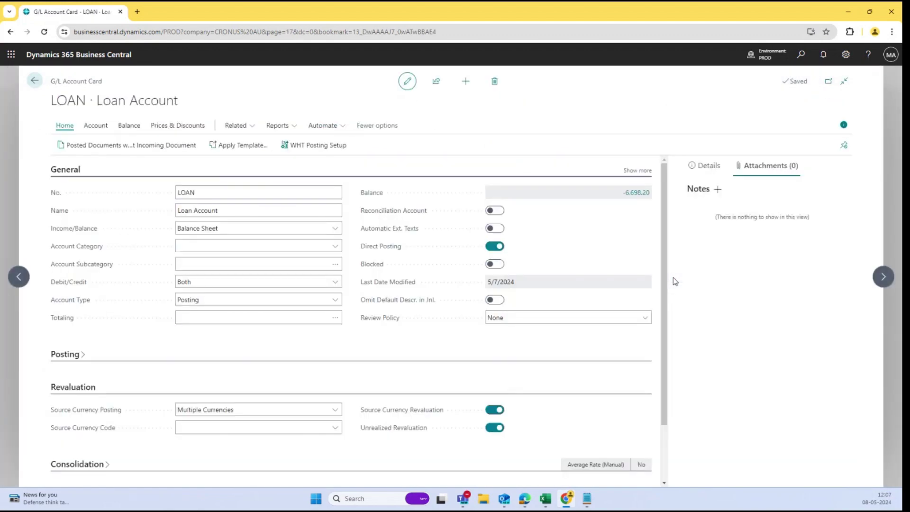
key("Escape")
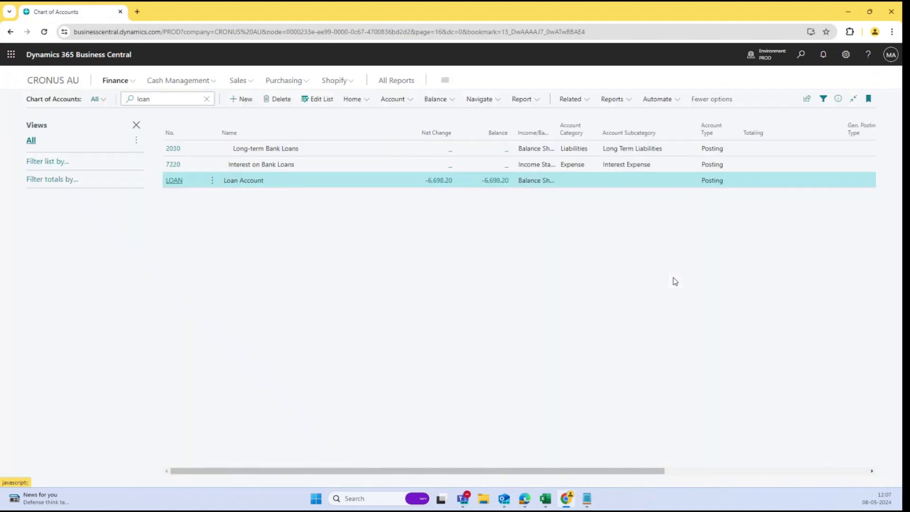
Find and open the G/L Currency Revaluation batch job
left_click(796, 68)
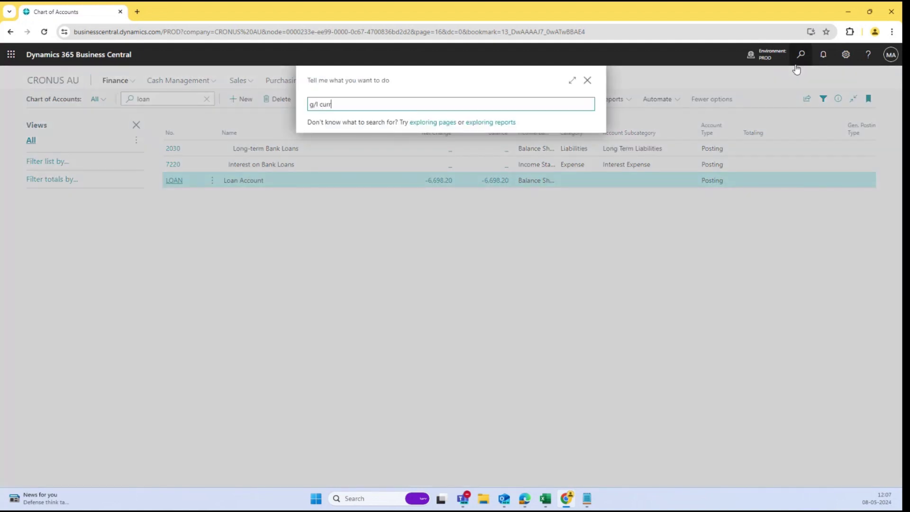
key("Down")
key("Down")
key("Down")
key("Down")
key("Return")
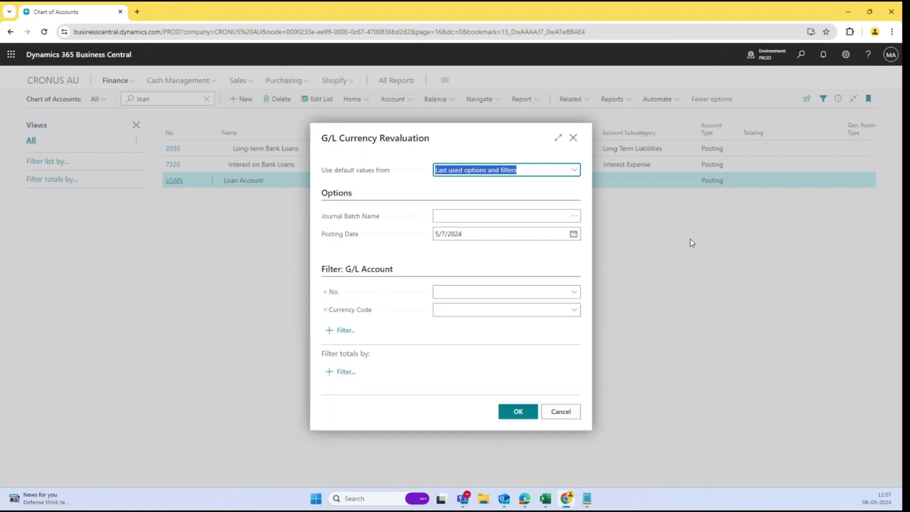
Run the currency revaluation with journal batch DEFAULT and posting date 5/8/2024, and acknowledge the completion message
left_click(580, 220)
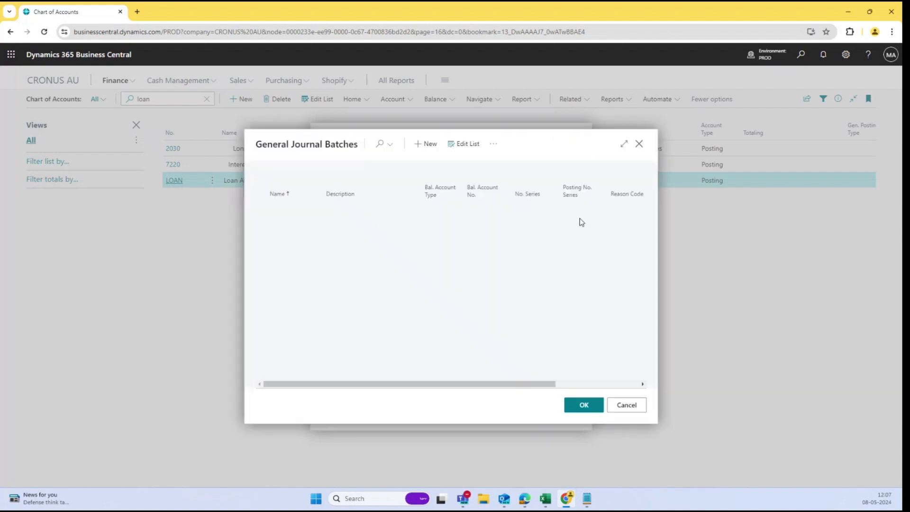
left_click(276, 223)
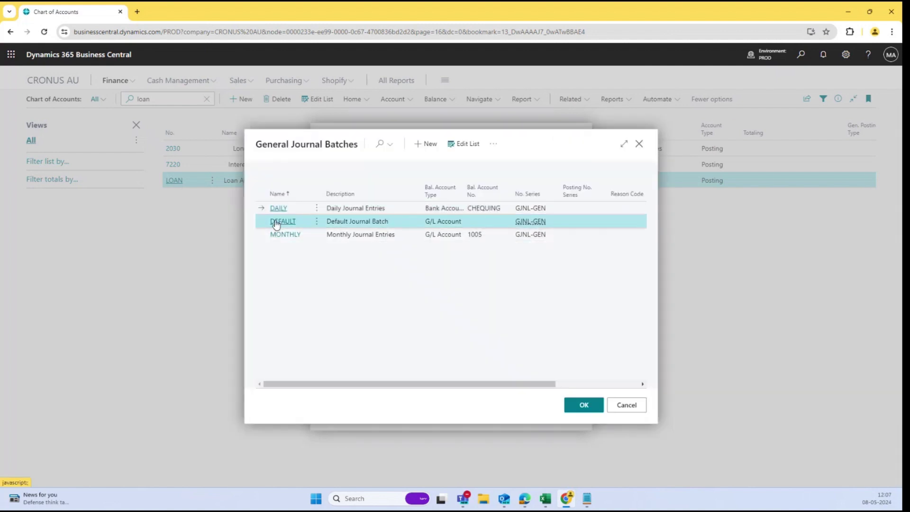
left_click(499, 236)
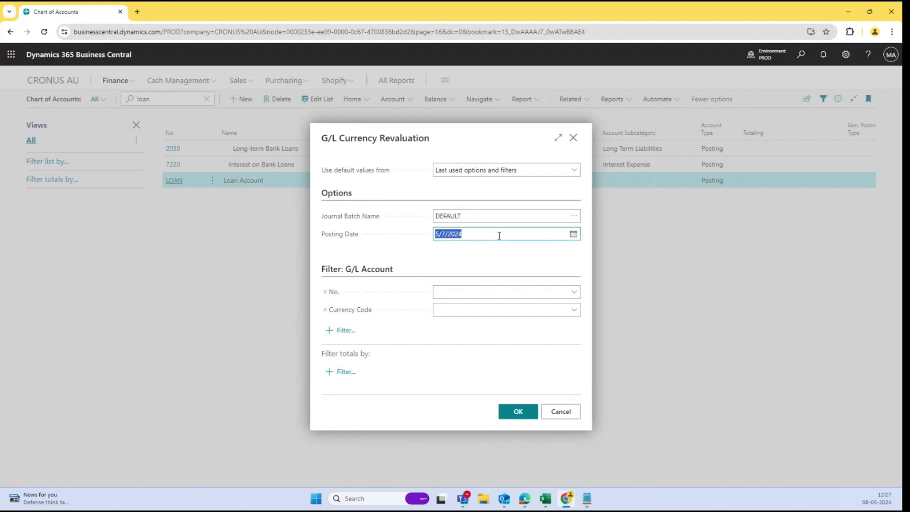
type("5/8")
key("Tab")
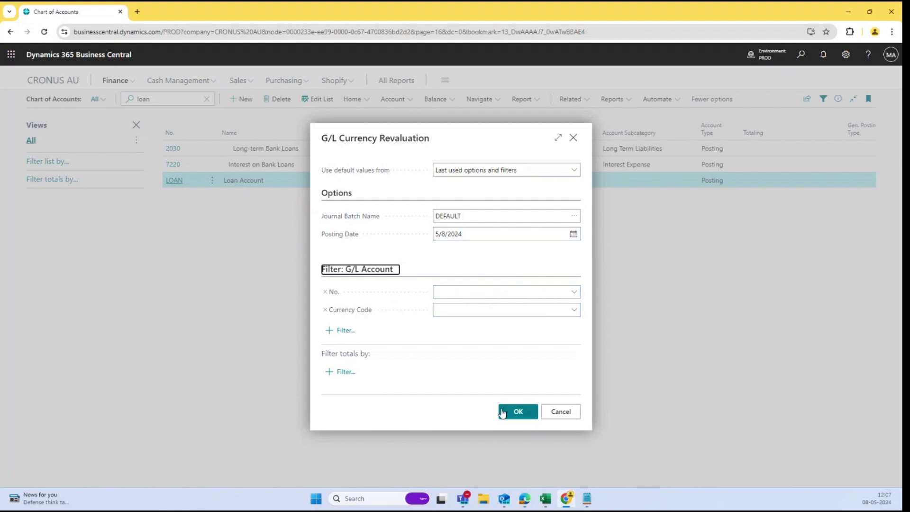
left_click(521, 414)
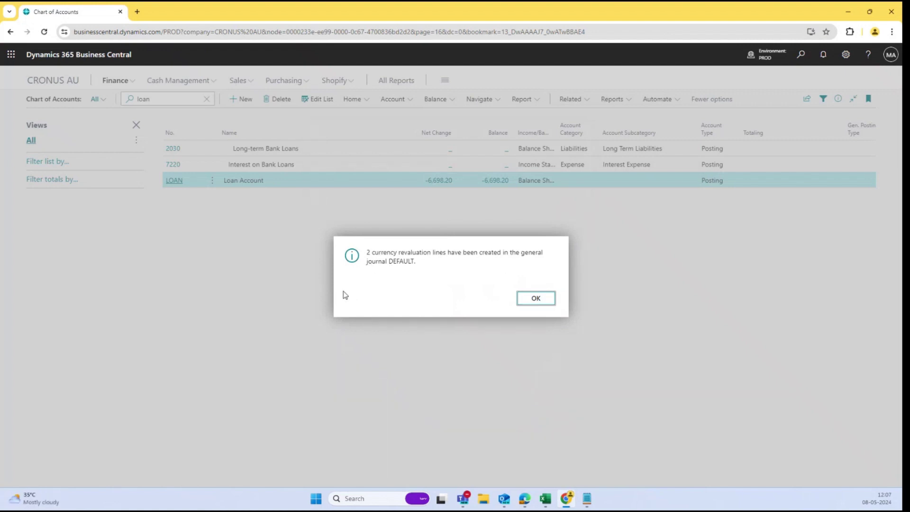
left_click_drag(393, 261, 416, 261)
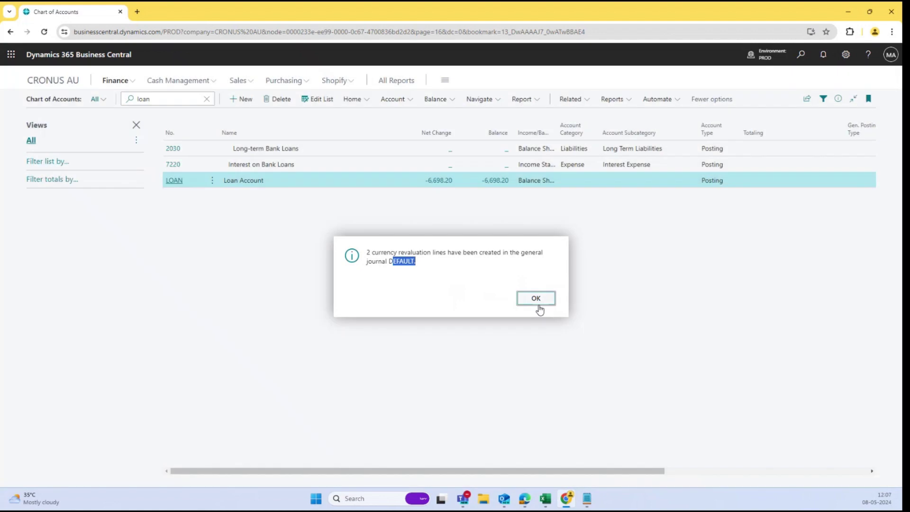
left_click(539, 307)
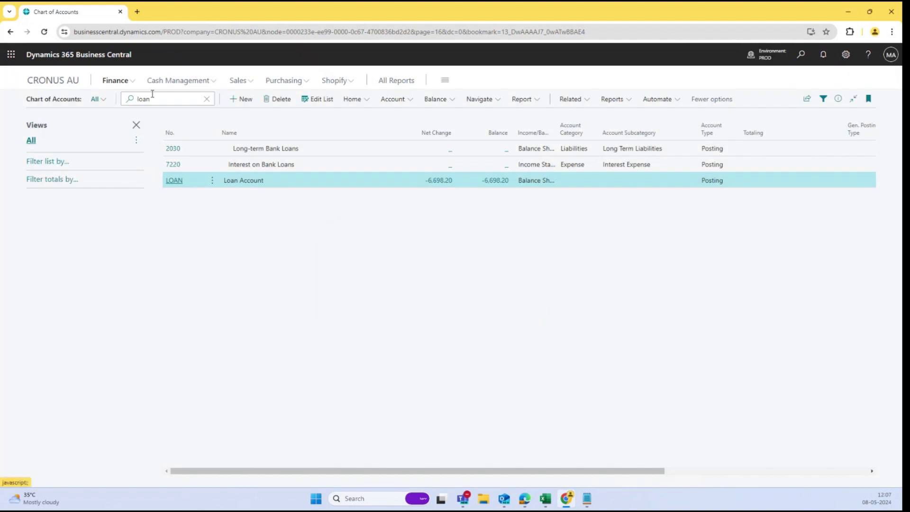
Open the DEFAULT batch in the General Journals
left_click(119, 84)
left_click(55, 100)
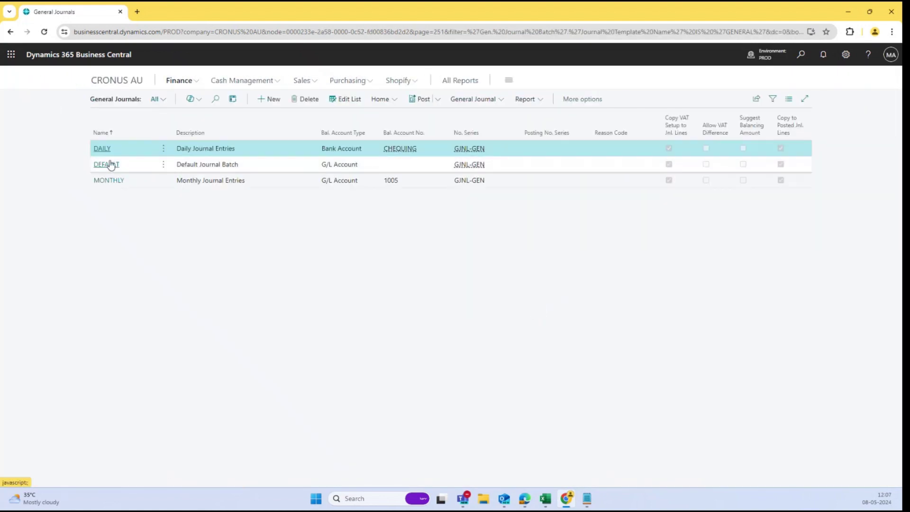
left_click(110, 164)
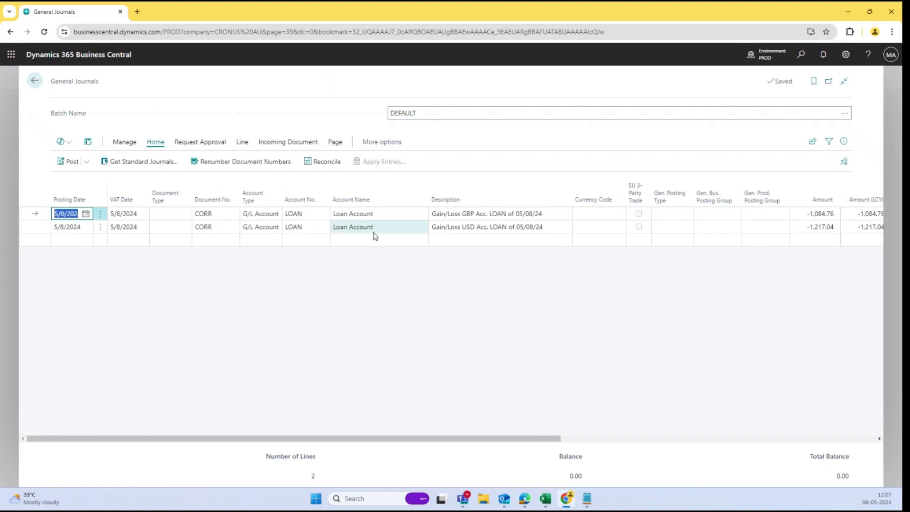
Review the gain/loss amounts in the journal and look up the balancing account of the GBP line without changing it
scroll(384, 251, "right", 1)
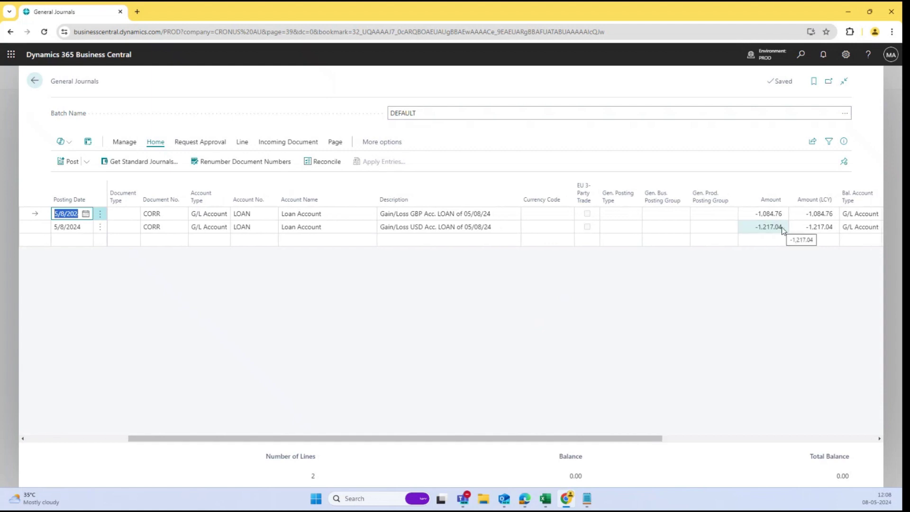
scroll(781, 227, "right", 5)
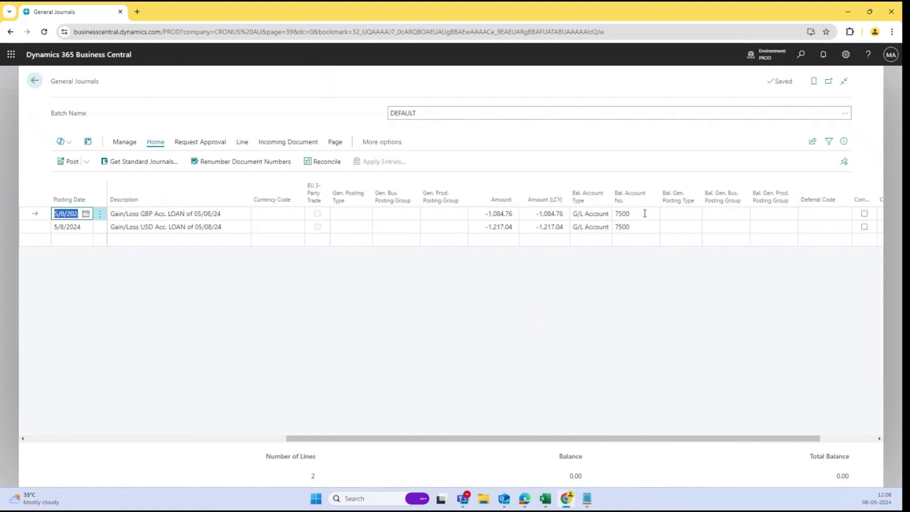
left_click(648, 214)
left_click(653, 215)
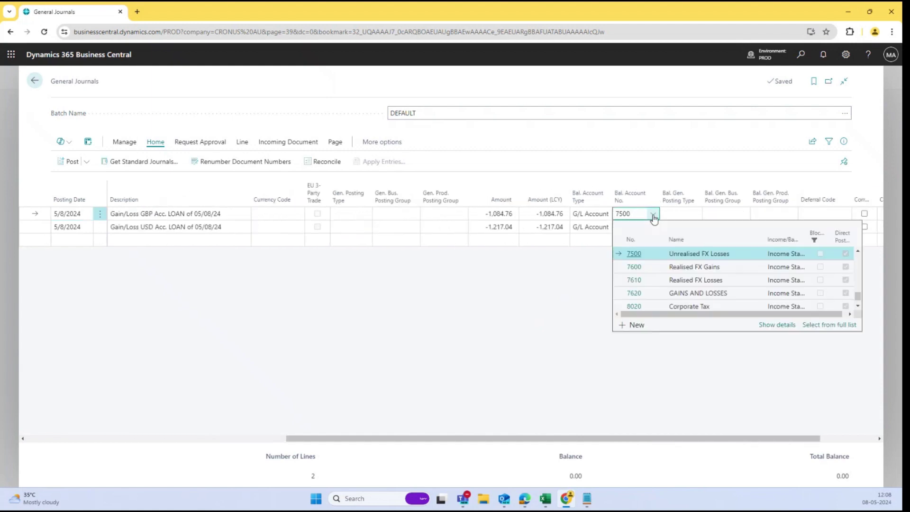
left_click(568, 273)
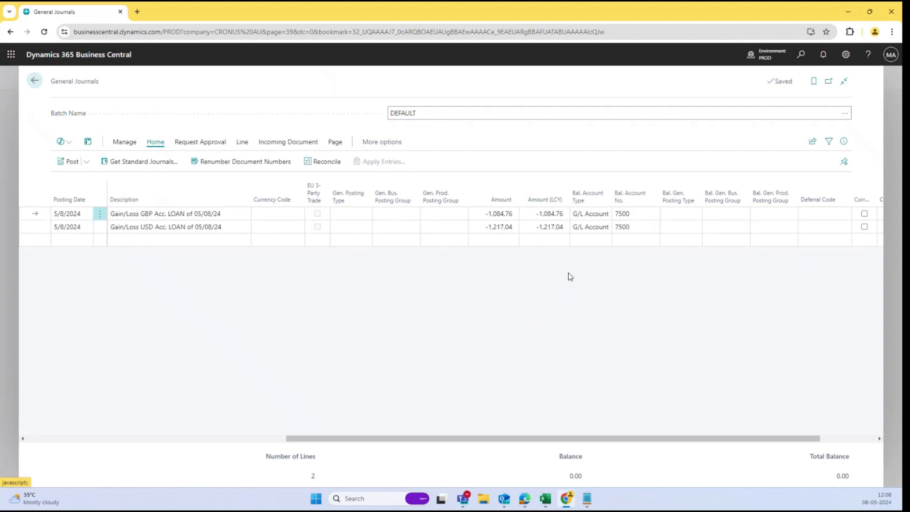
Check the balancing account and amount of the USD gain/loss line and review the remaining journal columns
left_click(631, 227)
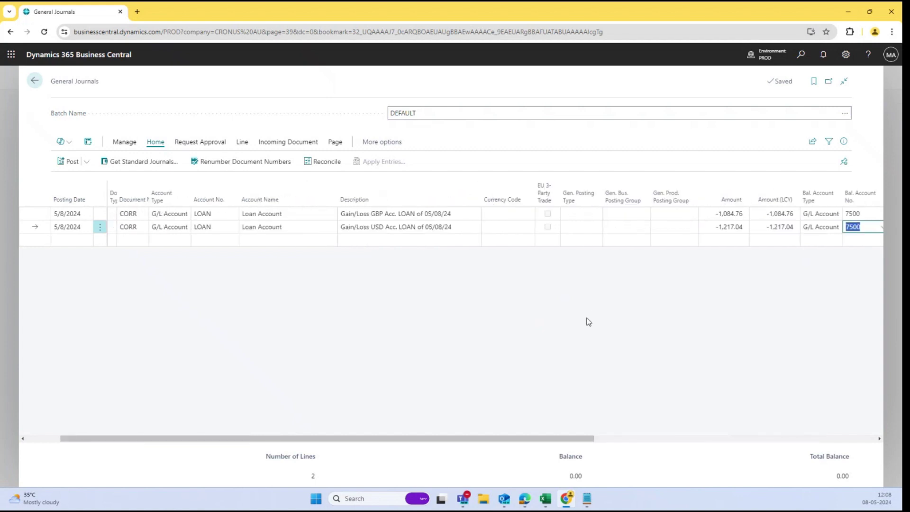
key("shift+Tab")
key("shift+Tab")
key("shift+Tab")
scroll(693, 274, "right", 3)
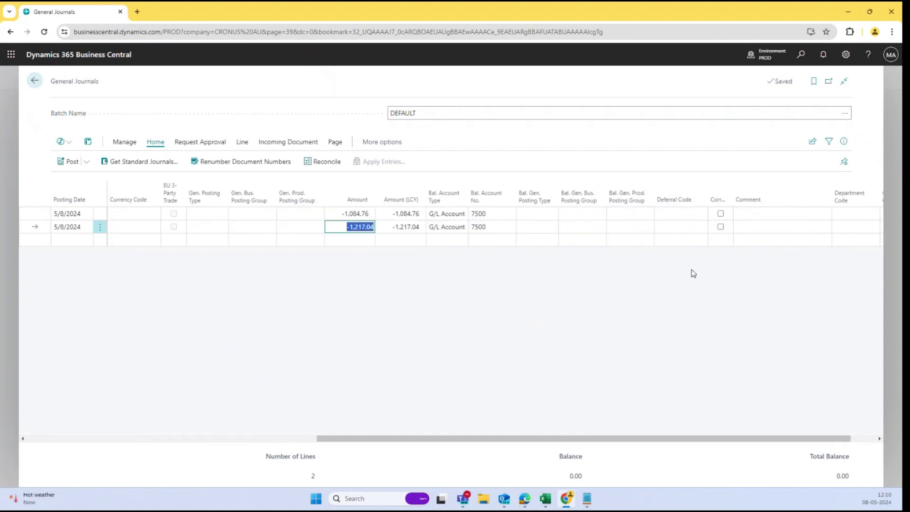
Post the gain/loss lines of the DEFAULT journal batch, acknowledge the confirmation, and return to the Chart of Accounts
scroll(234, 250, "left", 8)
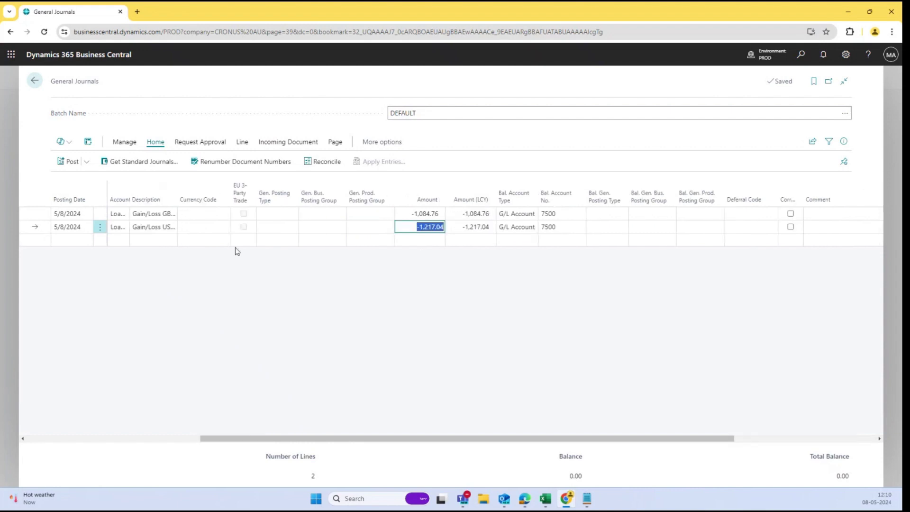
left_click(74, 162)
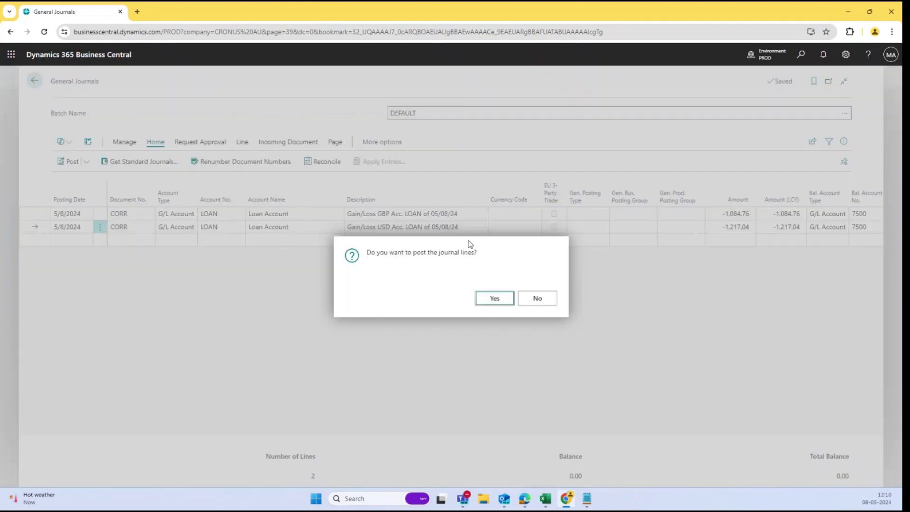
left_click(479, 300)
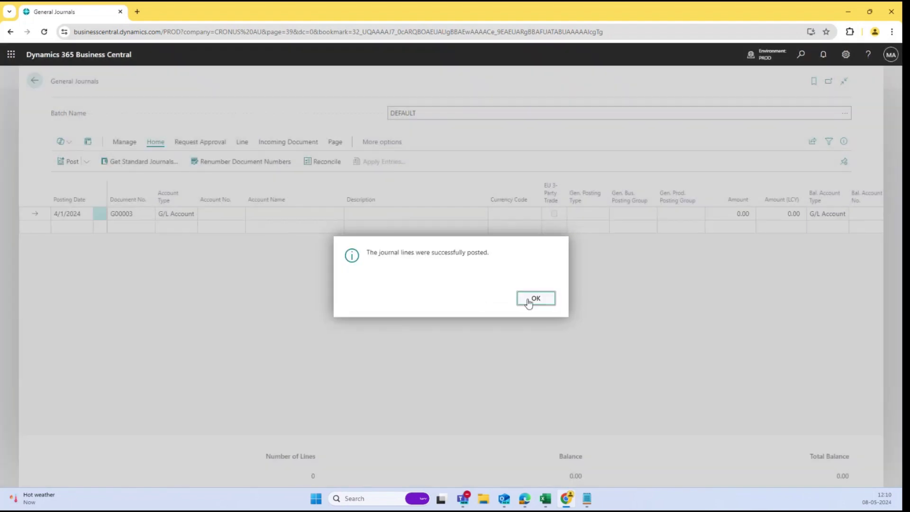
left_click(529, 302)
key("Escape")
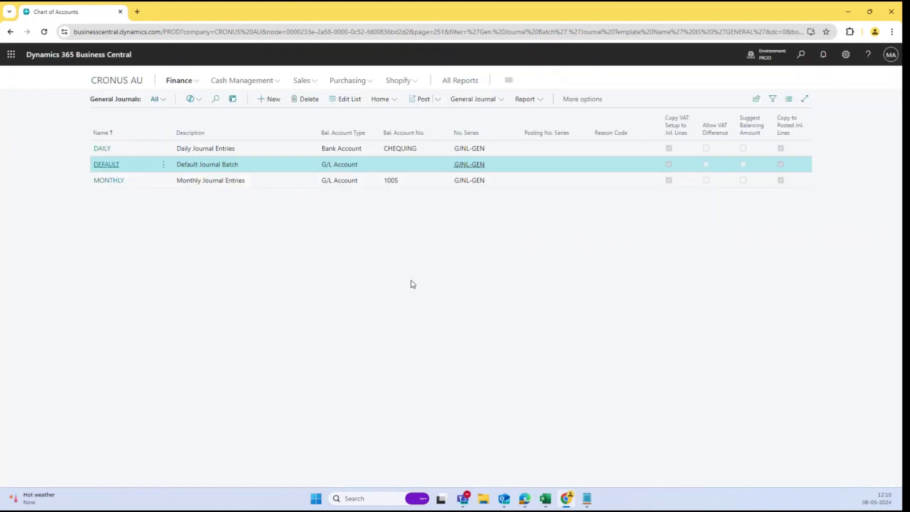
key("Escape")
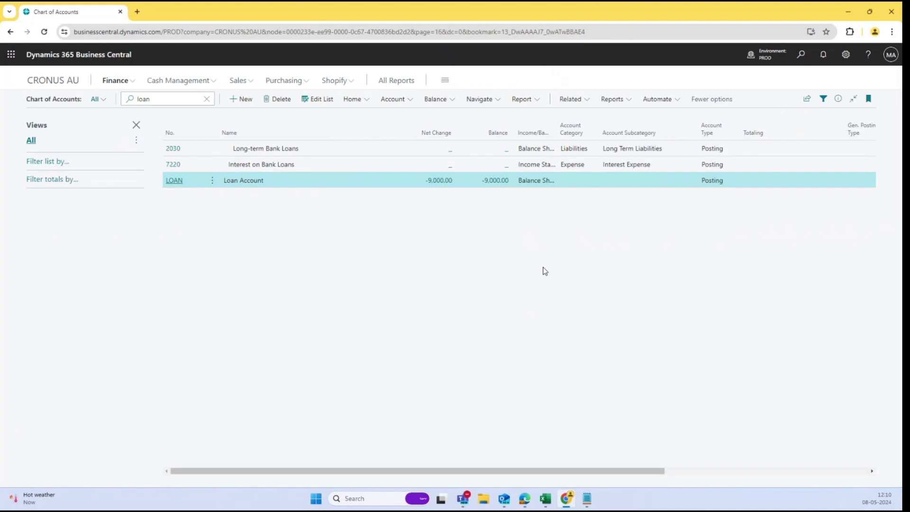
Open the LOAN account card and drill down from its balance to the general ledger entries
left_click(175, 180)
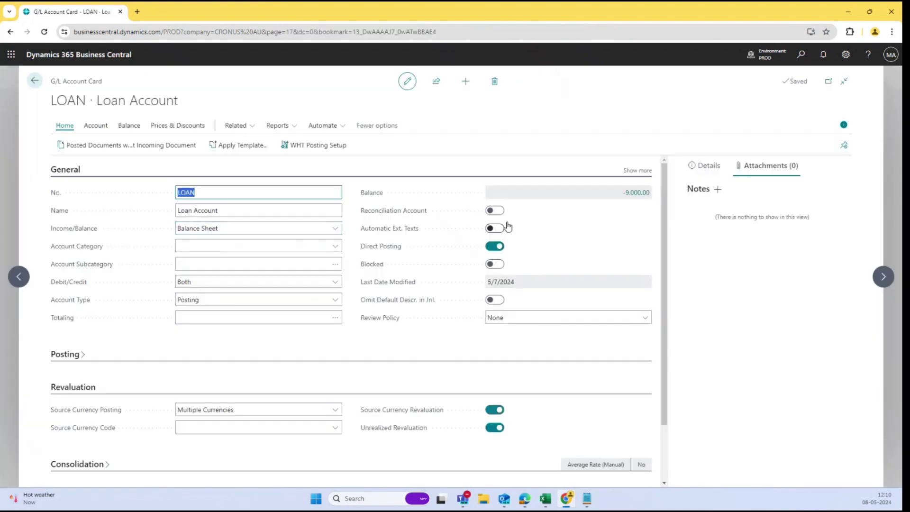
scroll(628, 212, "up", 5)
left_click(651, 191)
scroll(536, 224, "down", 5)
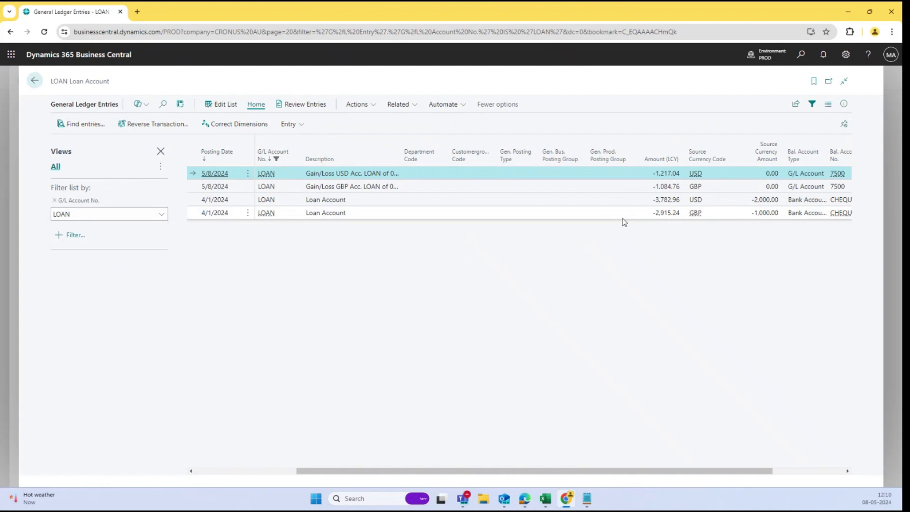
Inspect the page data of the 4/1/2024 GBP loan entry and filter its table fields by "source"
left_click(590, 211)
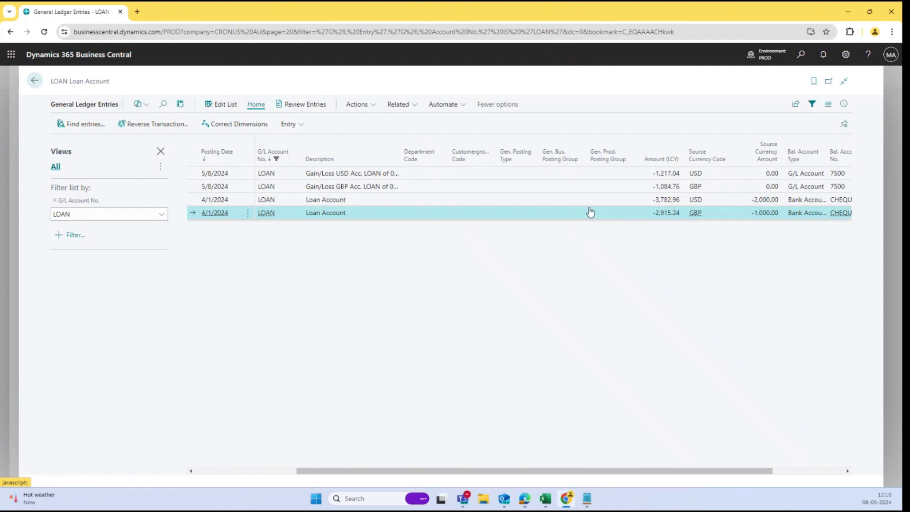
key("ctrl+alt+F1")
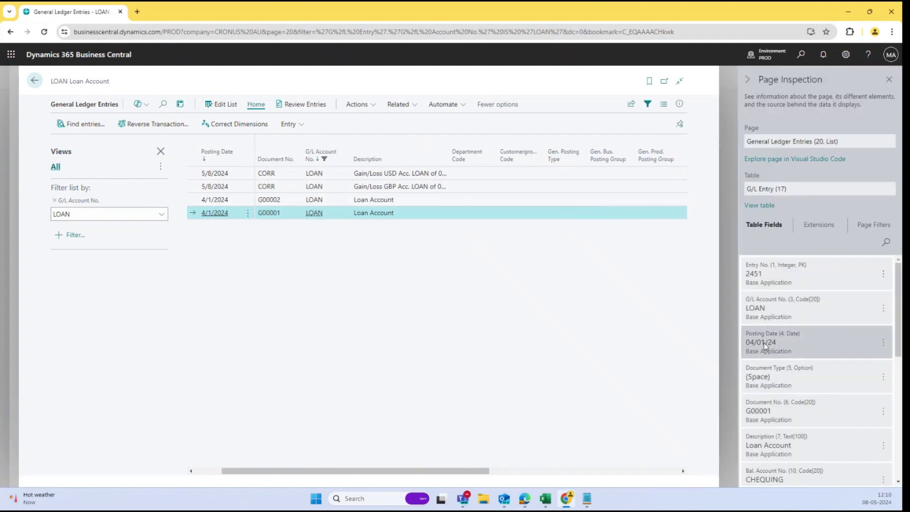
scroll(765, 346, "down", 1)
scroll(765, 345, "down", 1)
scroll(771, 341, "up", 3)
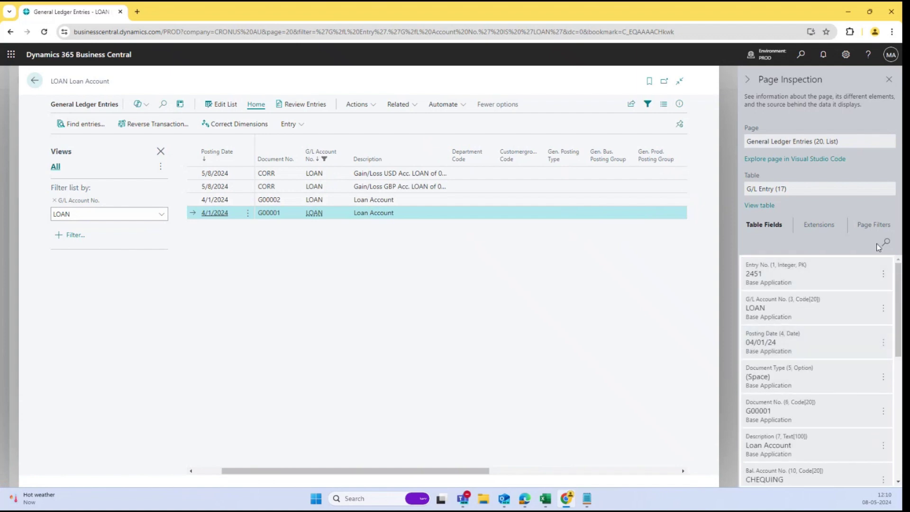
left_click(891, 241)
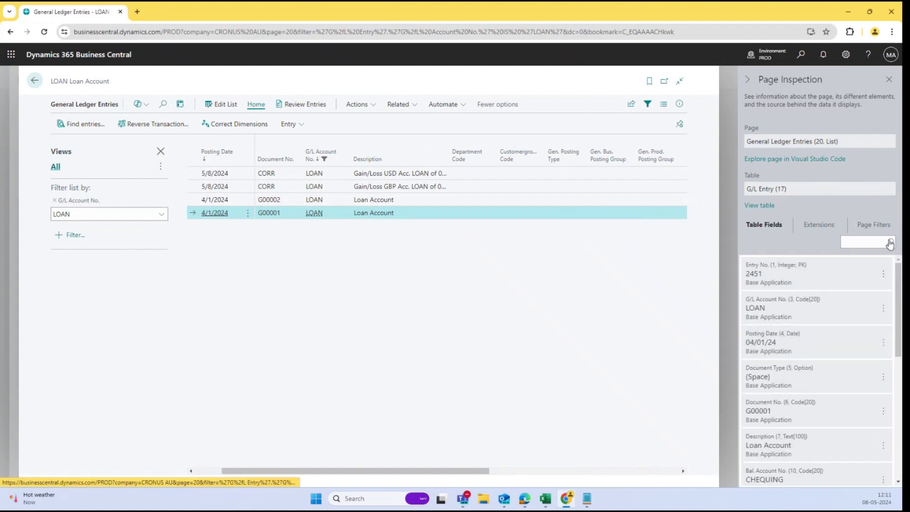
type("source")
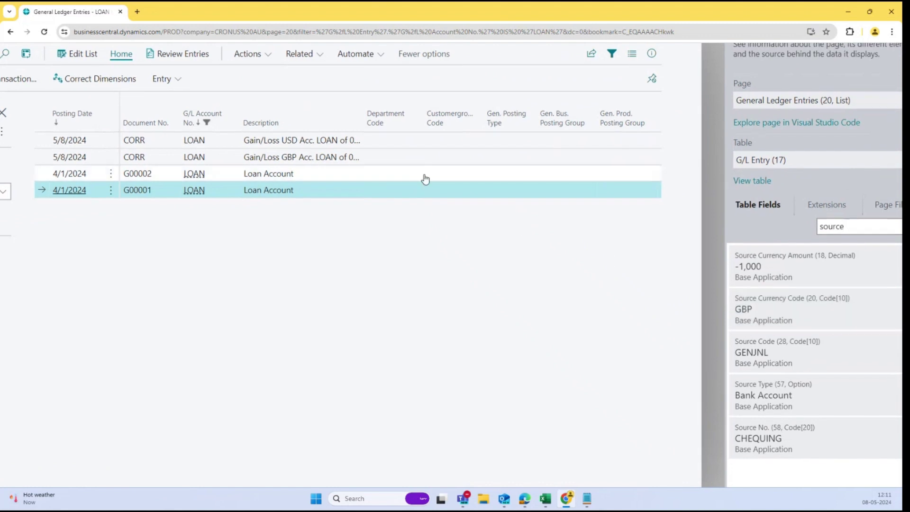
Examine the source currency fields of the 5/8/2024 GBP gain/loss entry, clear the field search, and close the page inspection
left_click(411, 161)
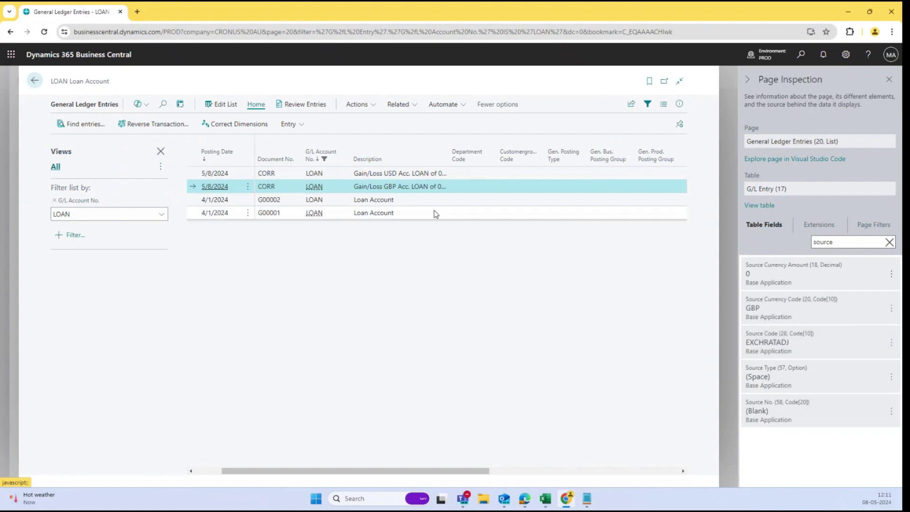
scroll(436, 214, "right", 5)
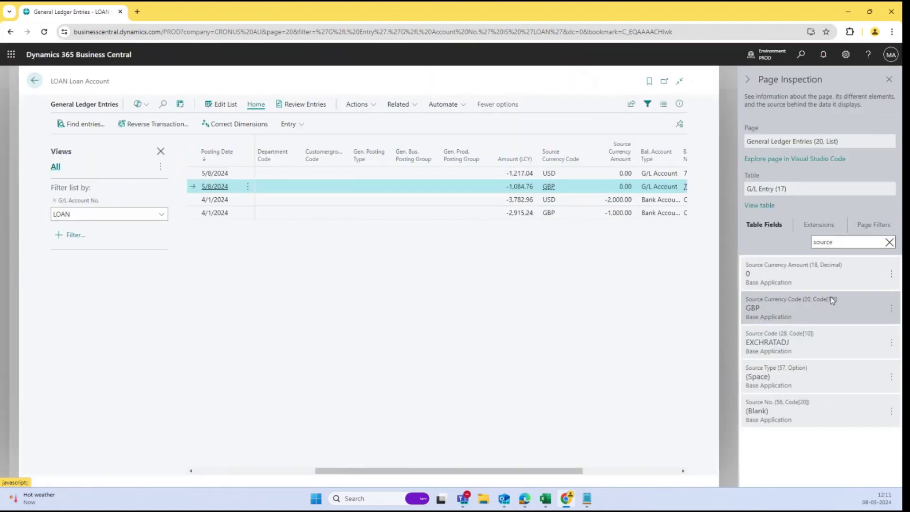
left_click(887, 242)
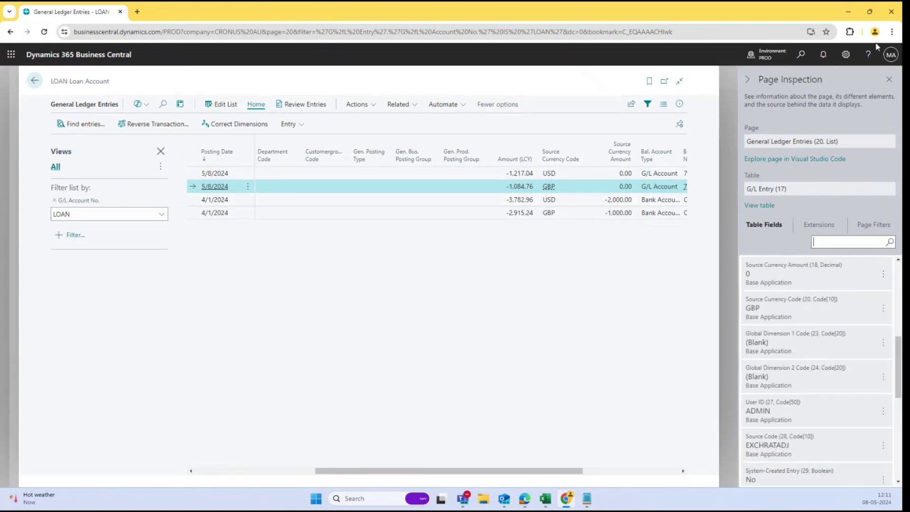
left_click(889, 80)
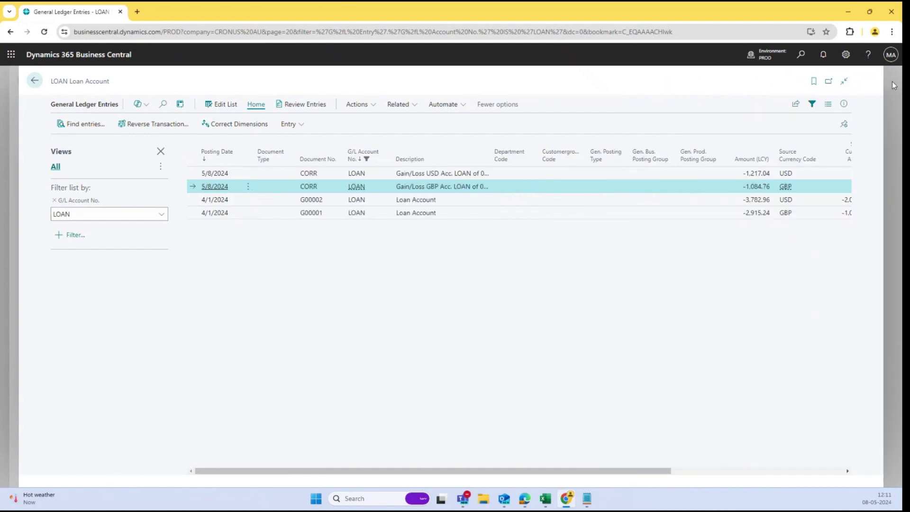